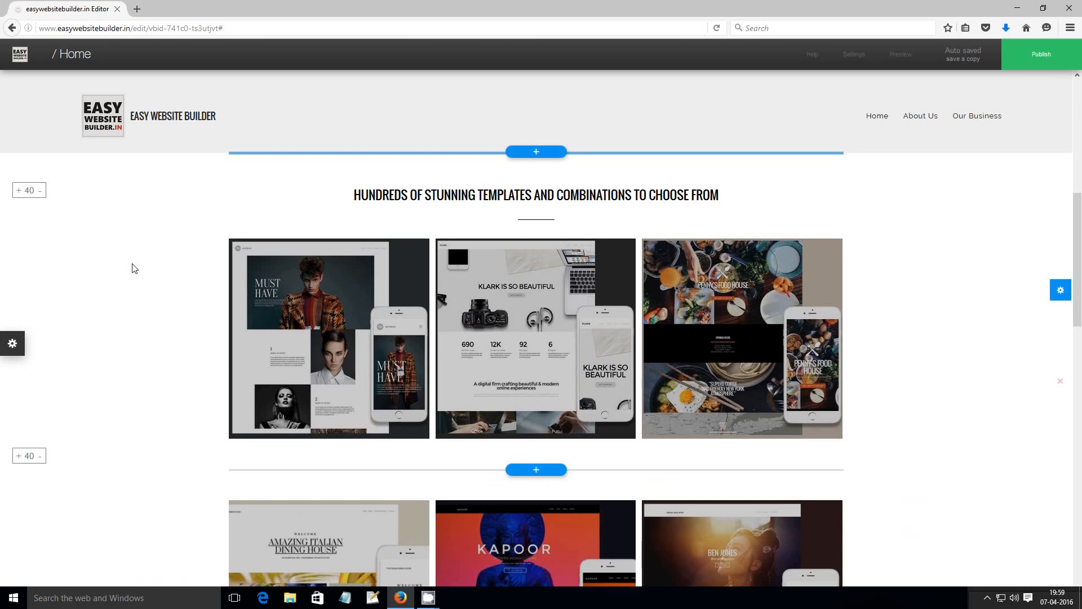
Look through the Home page from the template gallery down to the contact and map section and back
scroll(134, 267, down, 2)
scroll(134, 266, down, 2)
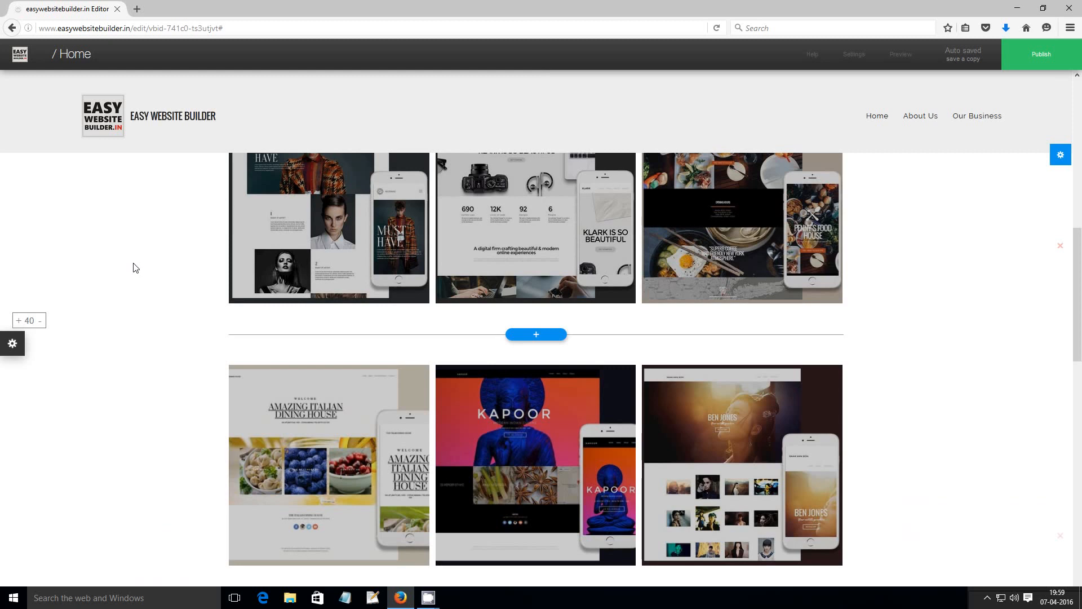
scroll(134, 267, down, 3)
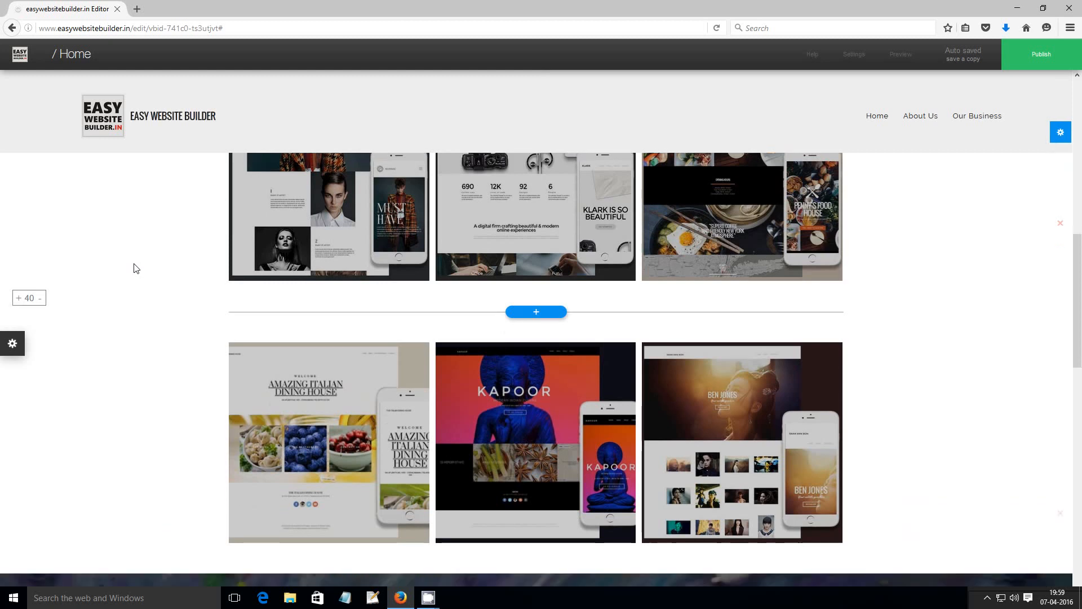
scroll(136, 269, down, 1)
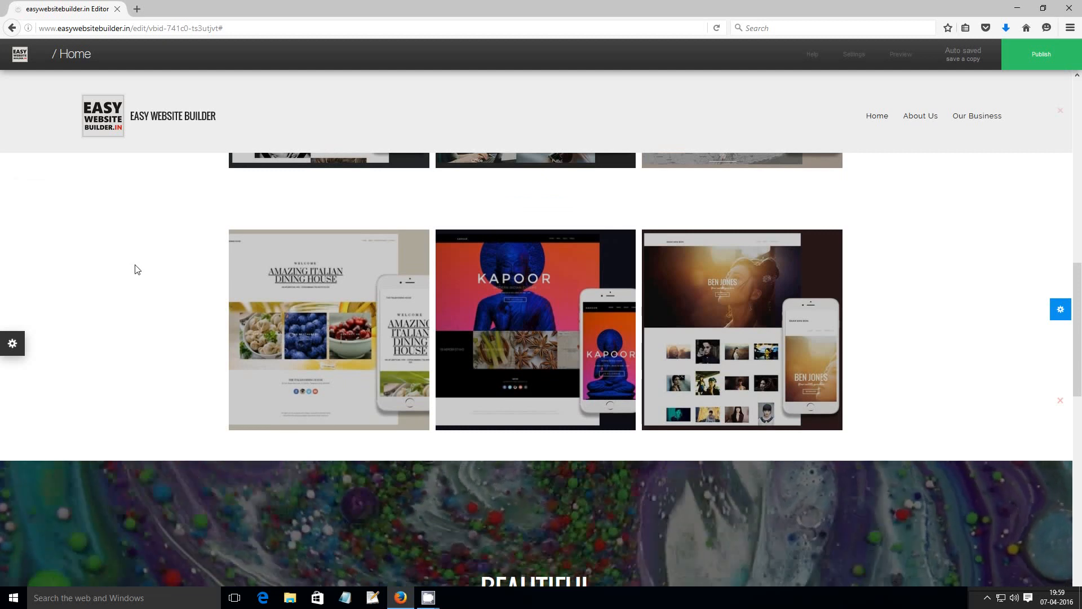
scroll(137, 265, down, 1)
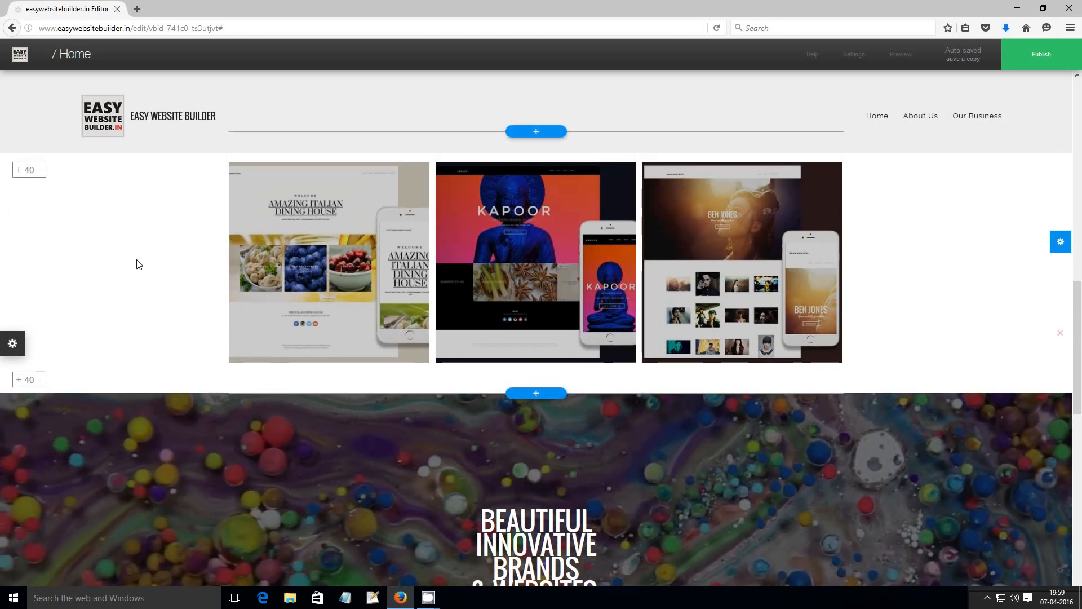
scroll(138, 264, down, 3)
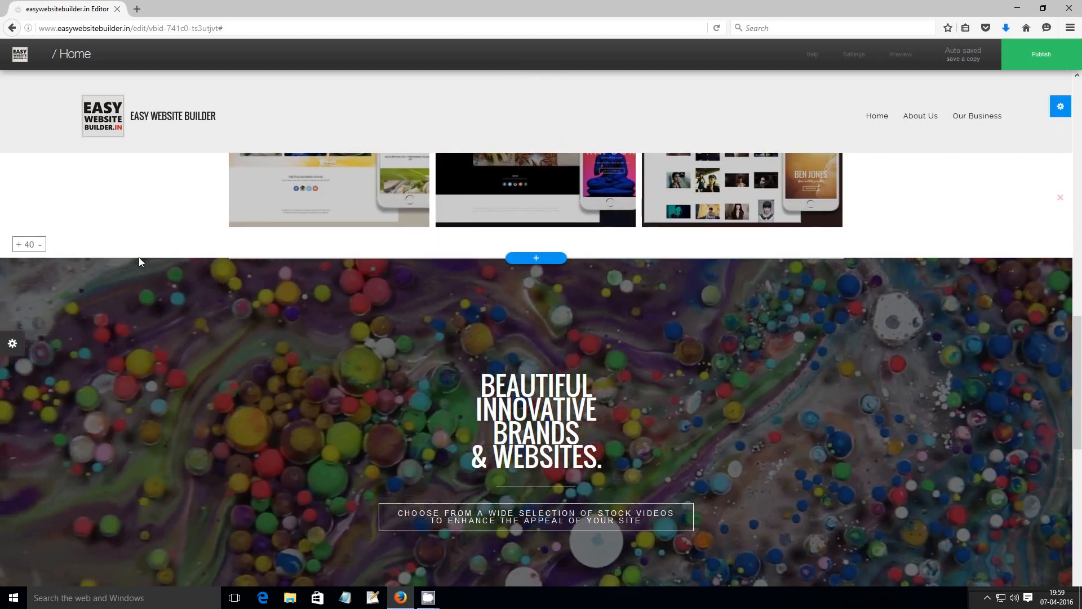
scroll(145, 249, down, 1)
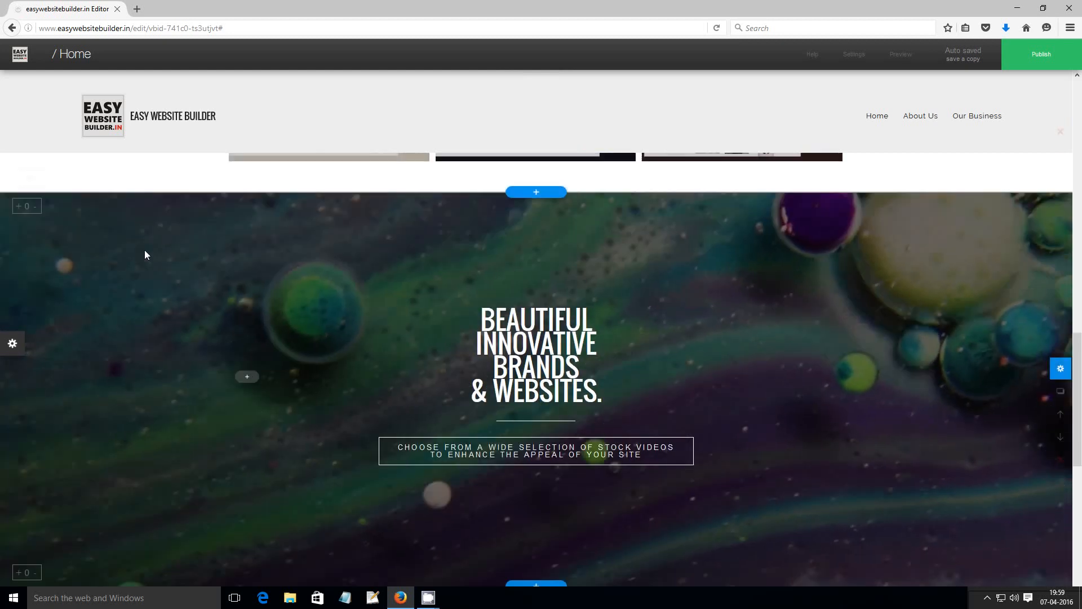
scroll(145, 249, down, 3)
scroll(145, 256, down, 1)
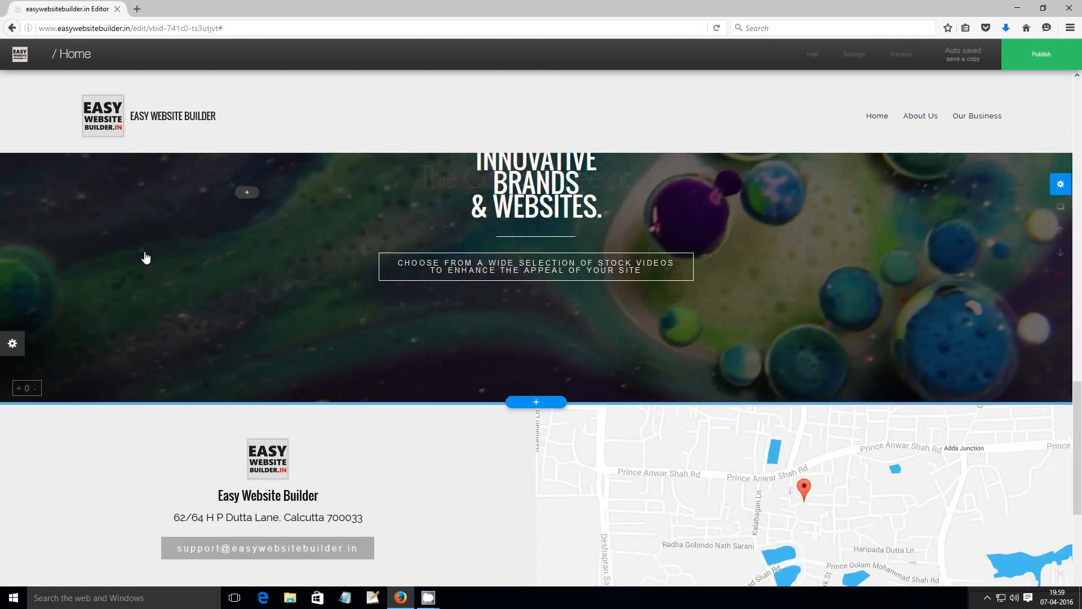
scroll(146, 257, down, 1)
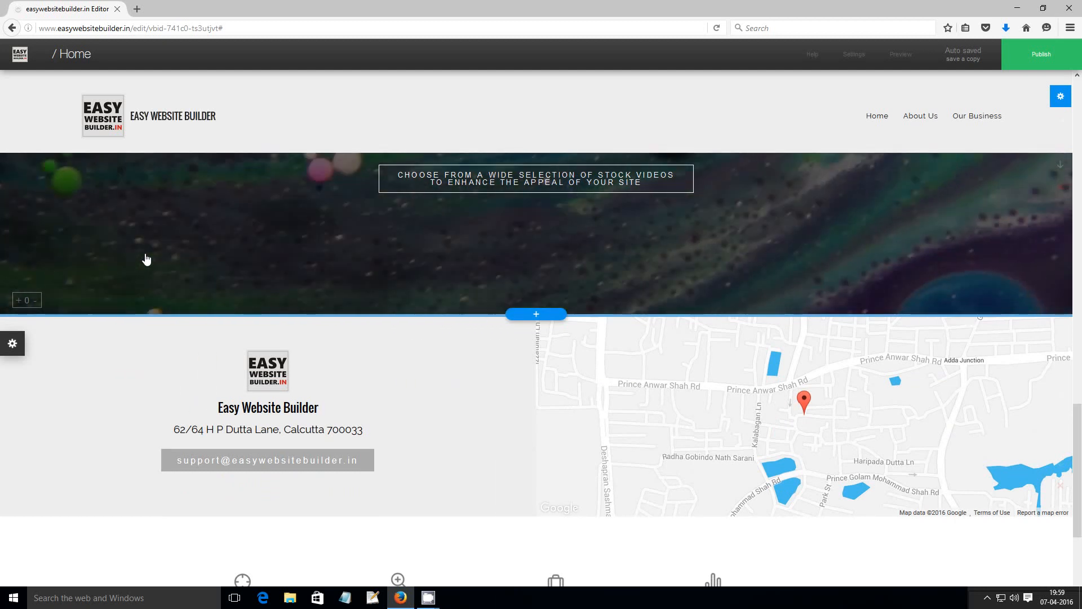
scroll(146, 259, up, 3)
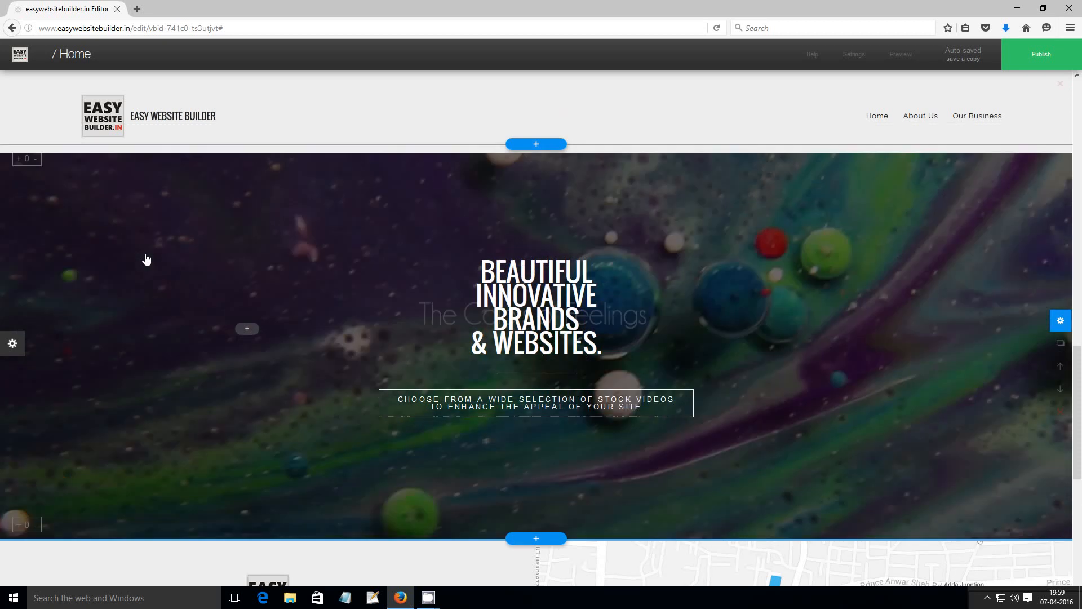
scroll(145, 259, up, 5)
scroll(145, 258, up, 1)
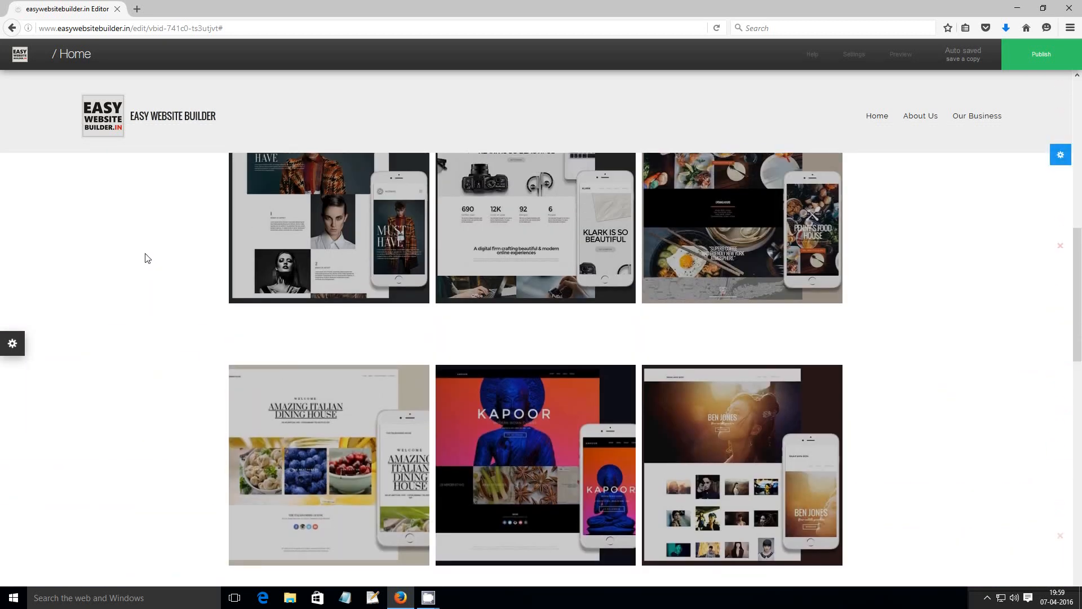
scroll(145, 258, up, 2)
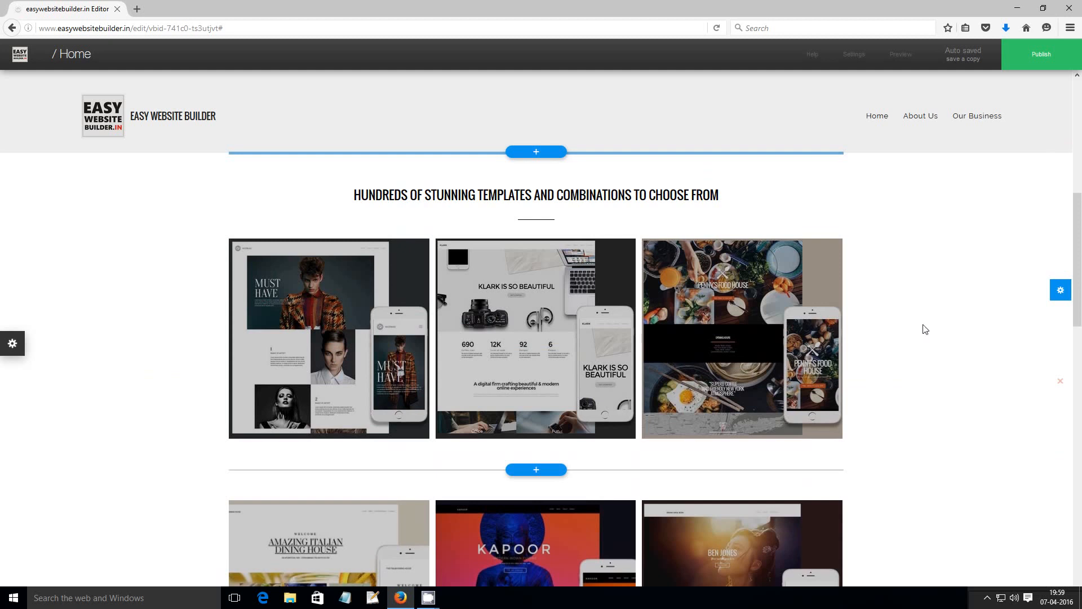
Start adding a new section between the services row and the contact footer, choosing the Logos category
scroll(925, 329, down, 7)
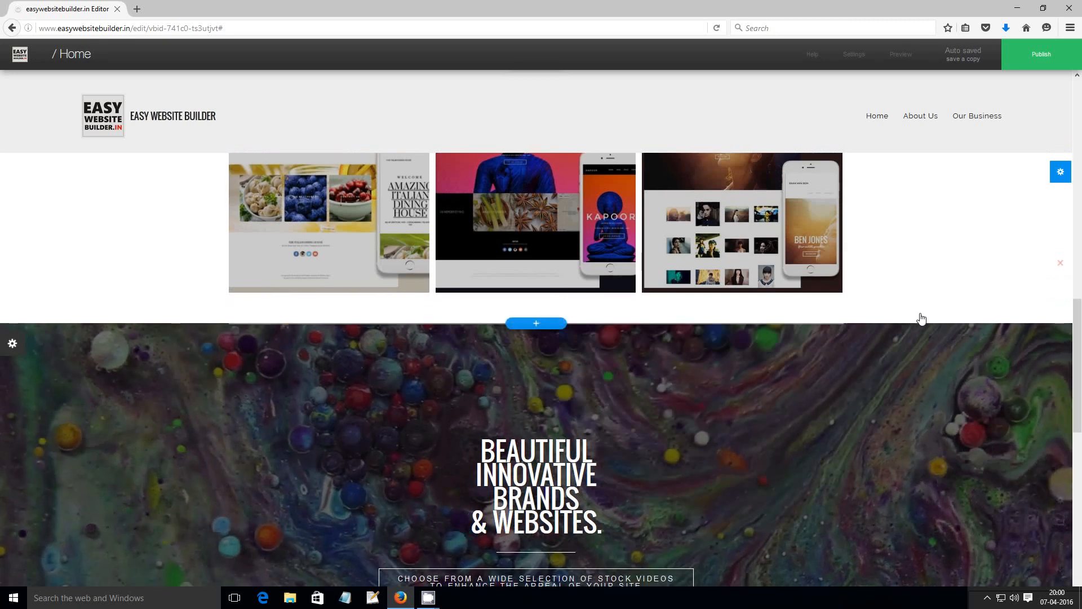
scroll(919, 318, down, 8)
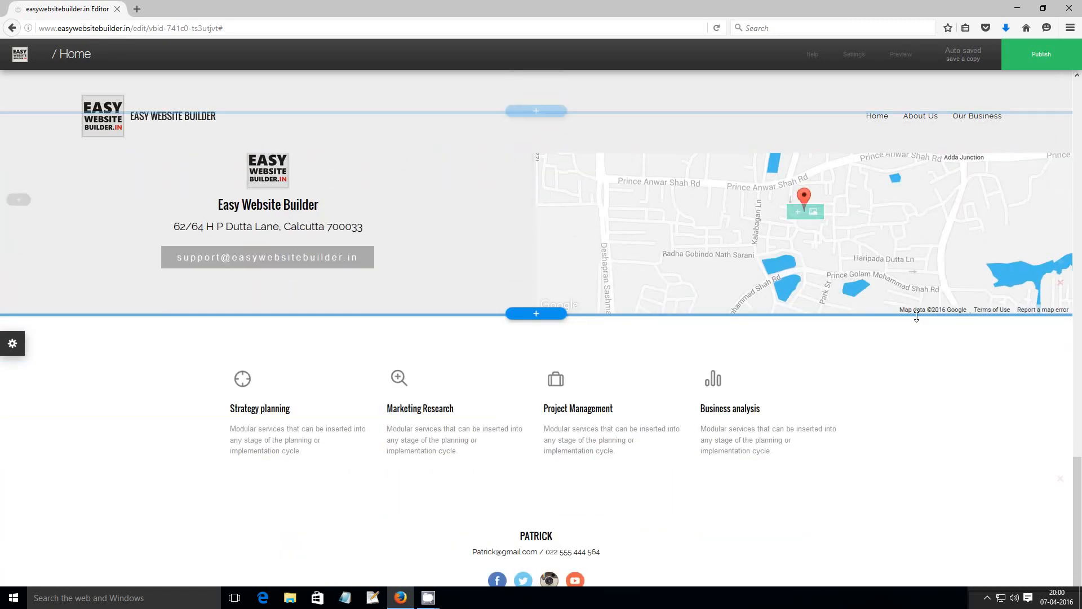
scroll(916, 316, down, 2)
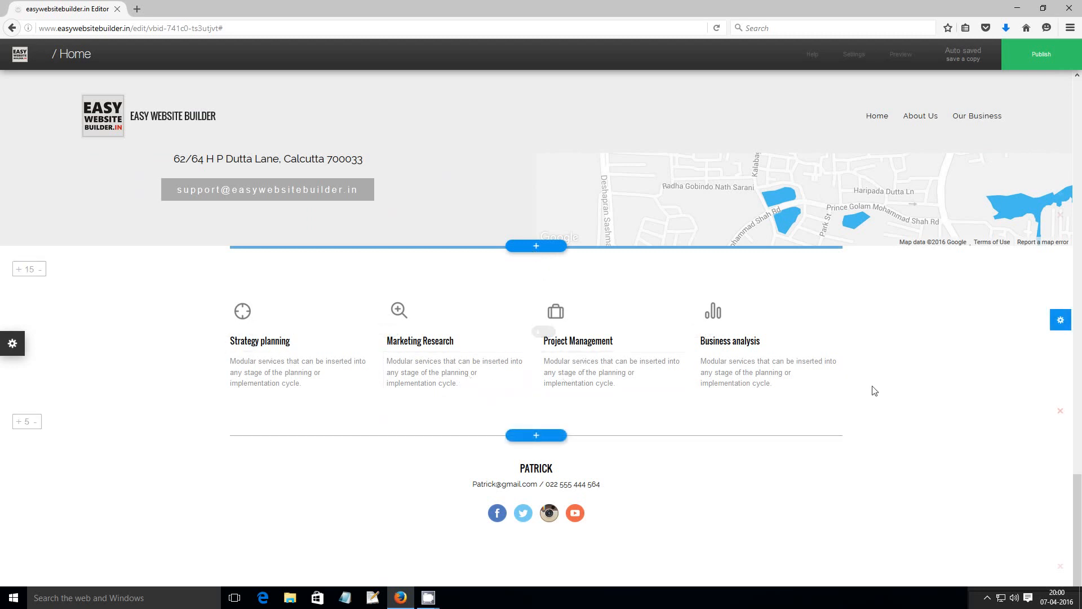
click(535, 436)
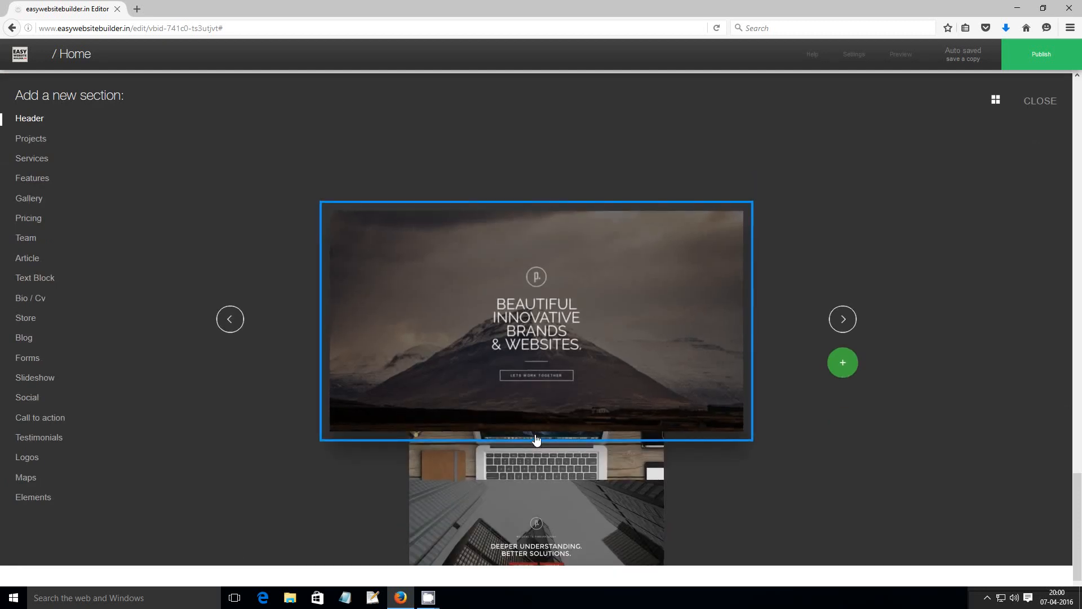
click(28, 458)
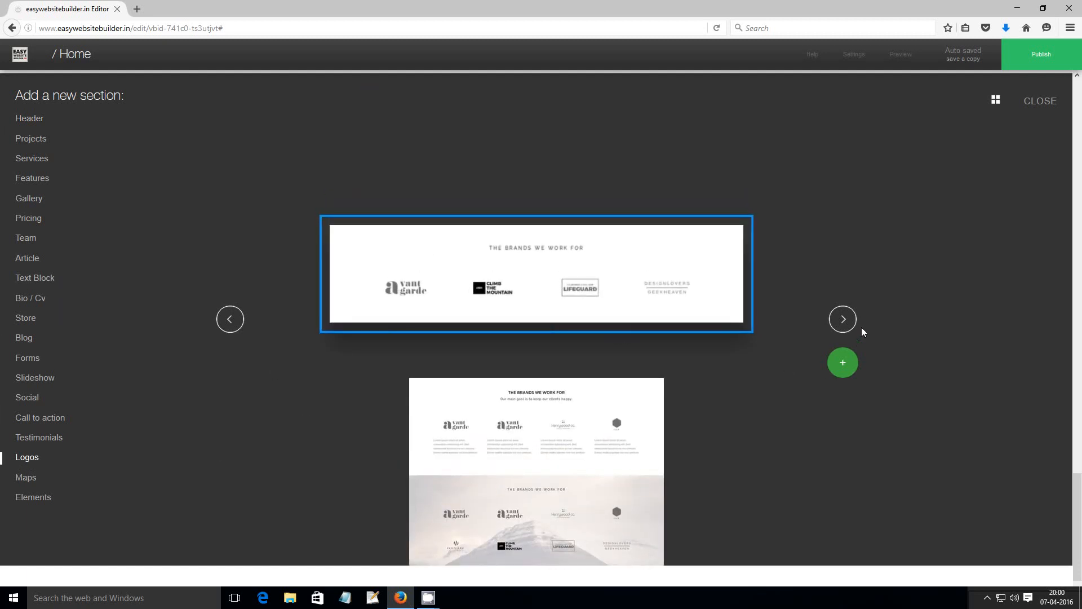
Insert the untitled single-row logo section with App Store, Google Play and Amazon Appstore, applying the website's own style
click(843, 319)
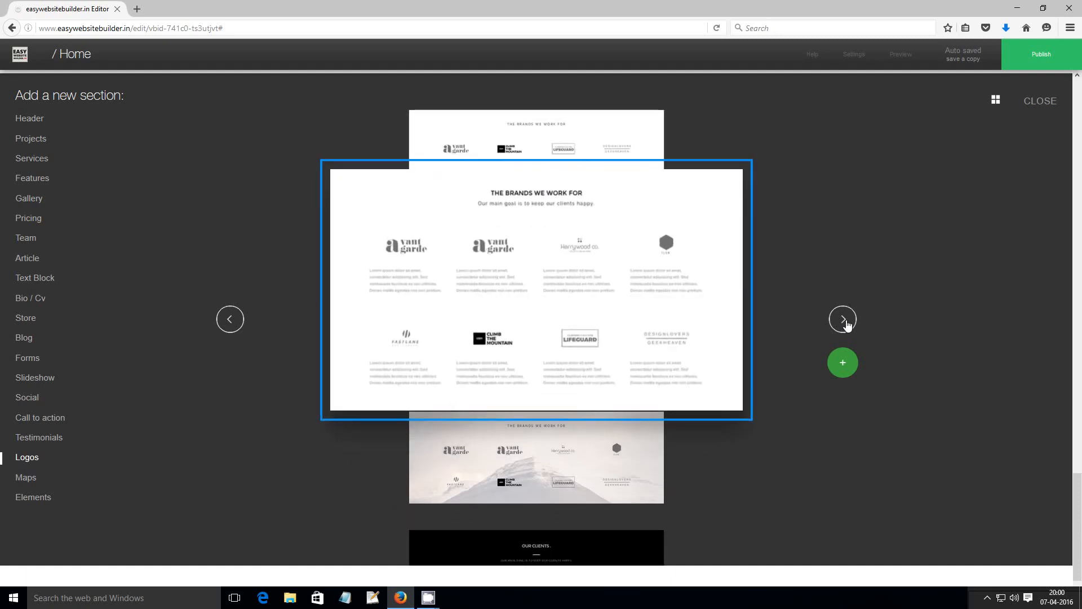
click(843, 320)
click(846, 325)
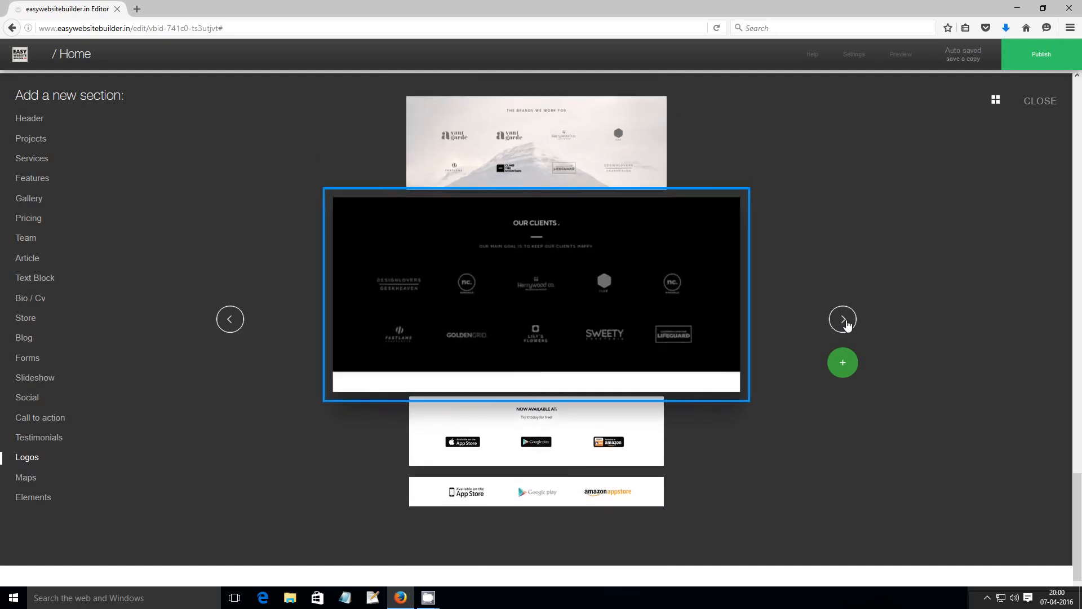
click(846, 325)
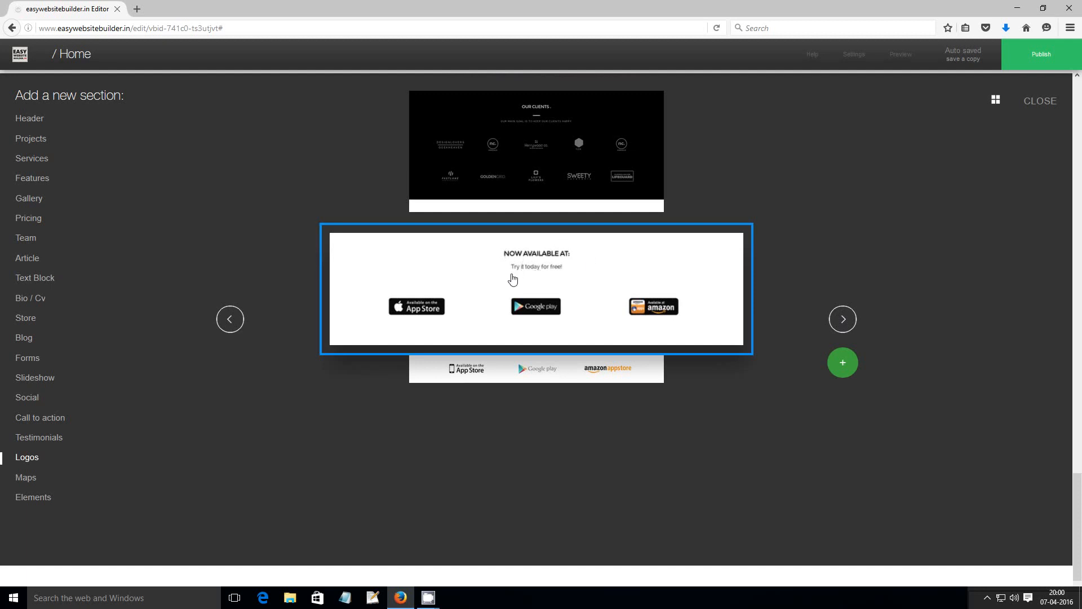
click(843, 319)
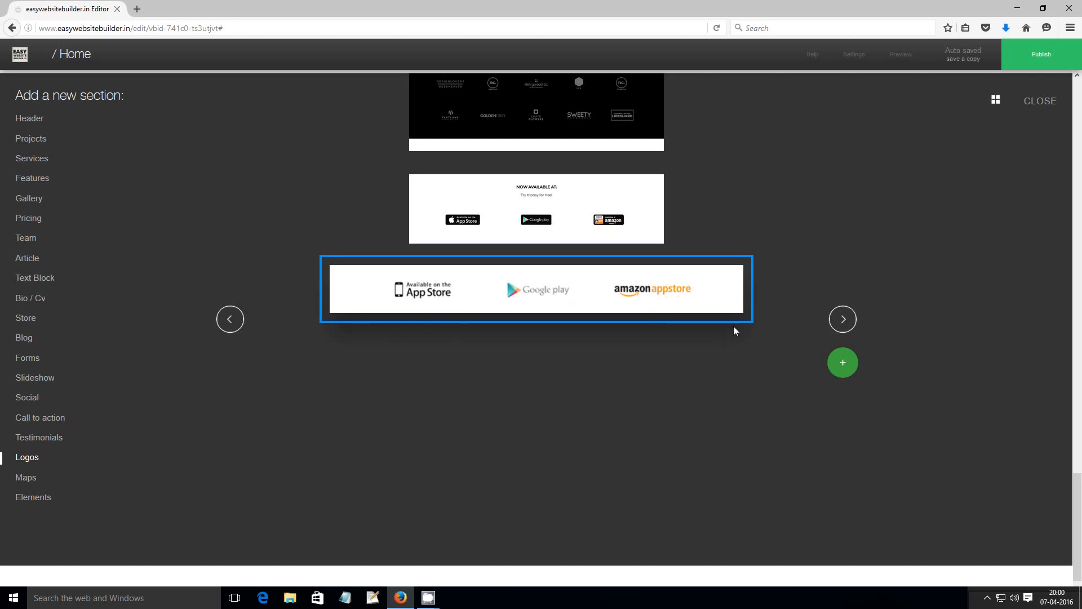
click(474, 293)
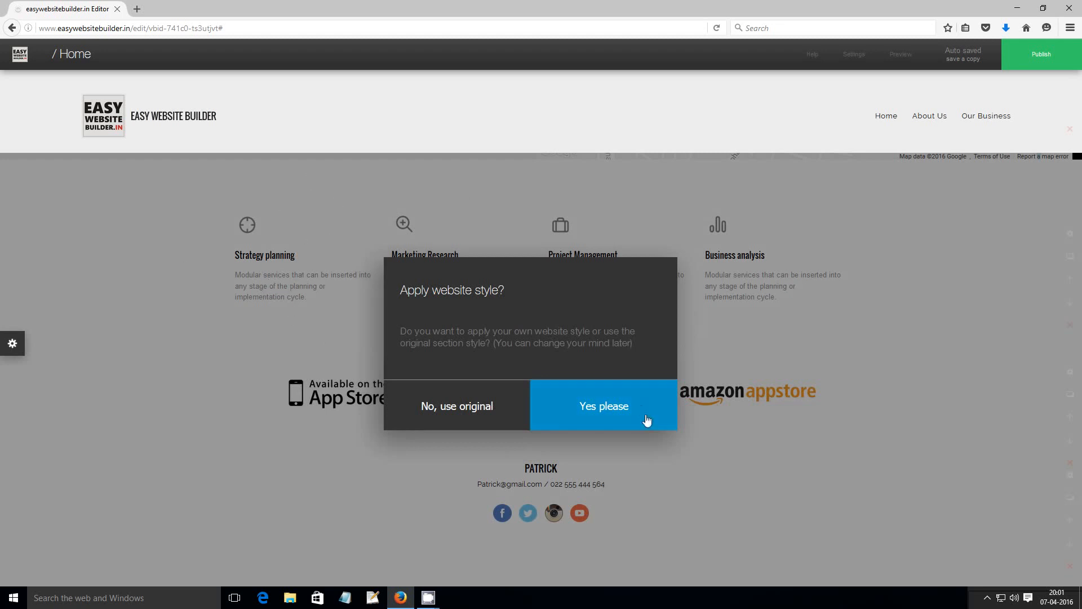
click(617, 412)
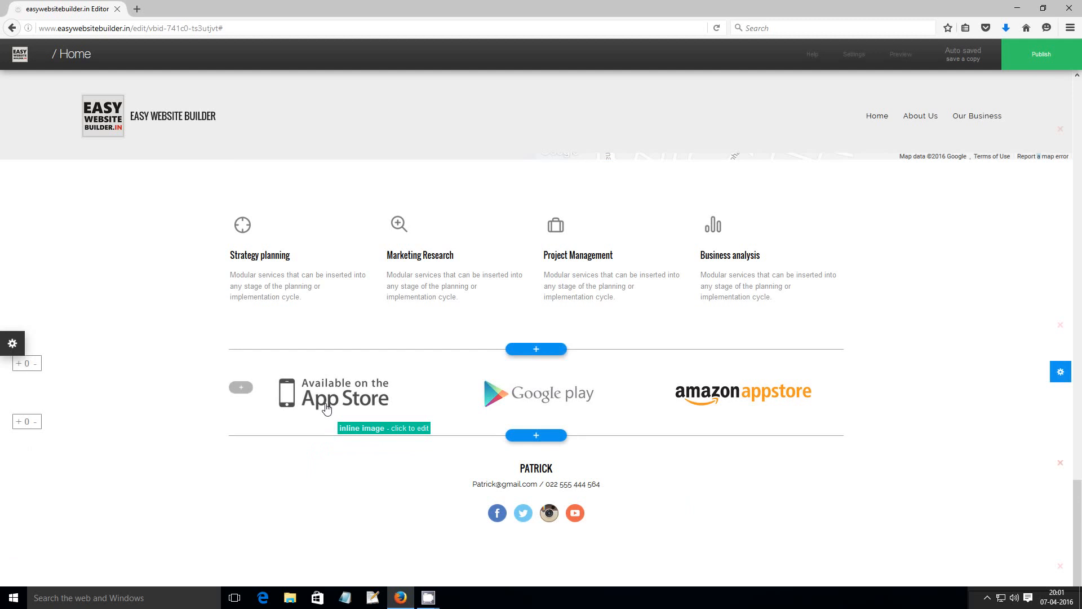
Add three more items to the new logo section through its settings
click(1061, 373)
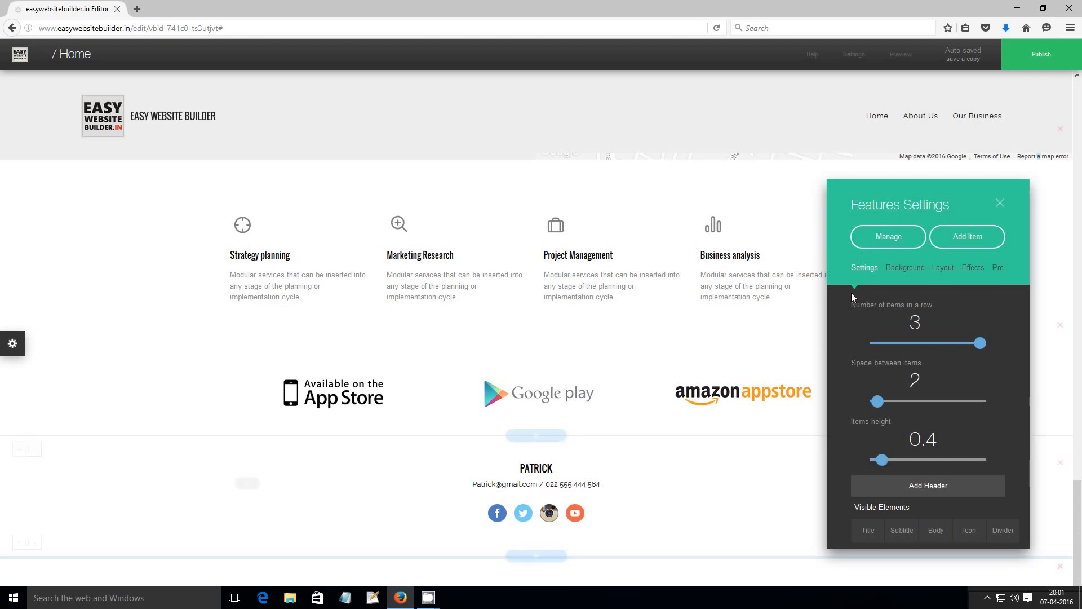
click(985, 242)
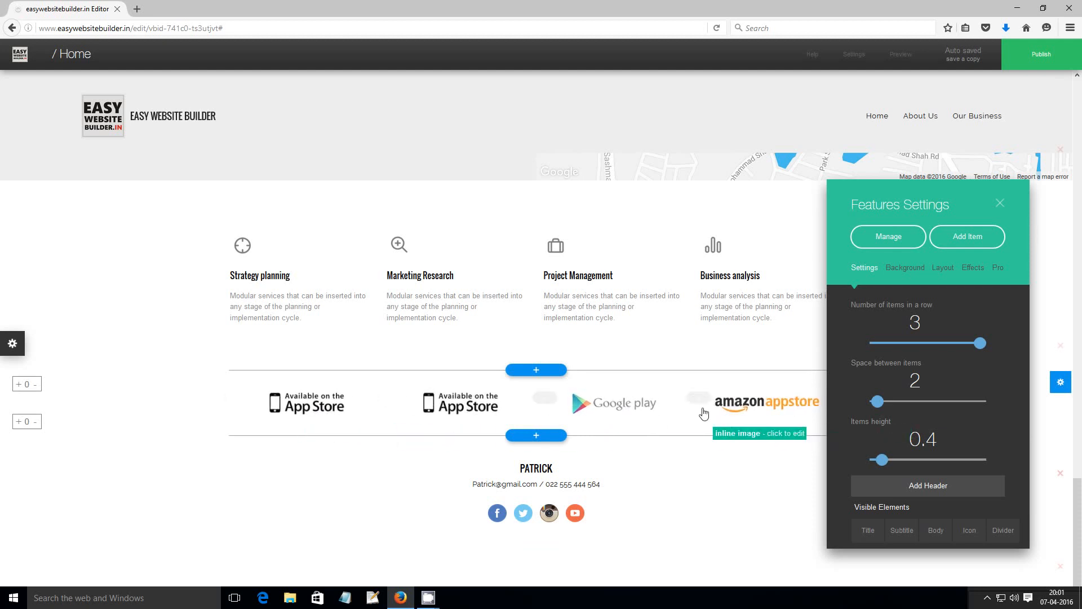
click(963, 243)
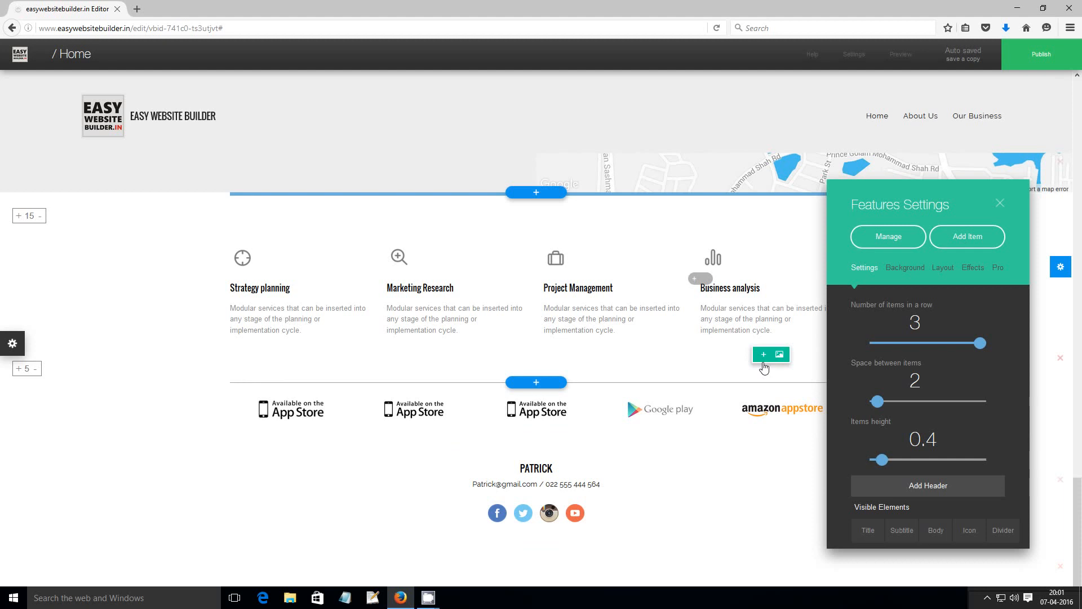
click(963, 243)
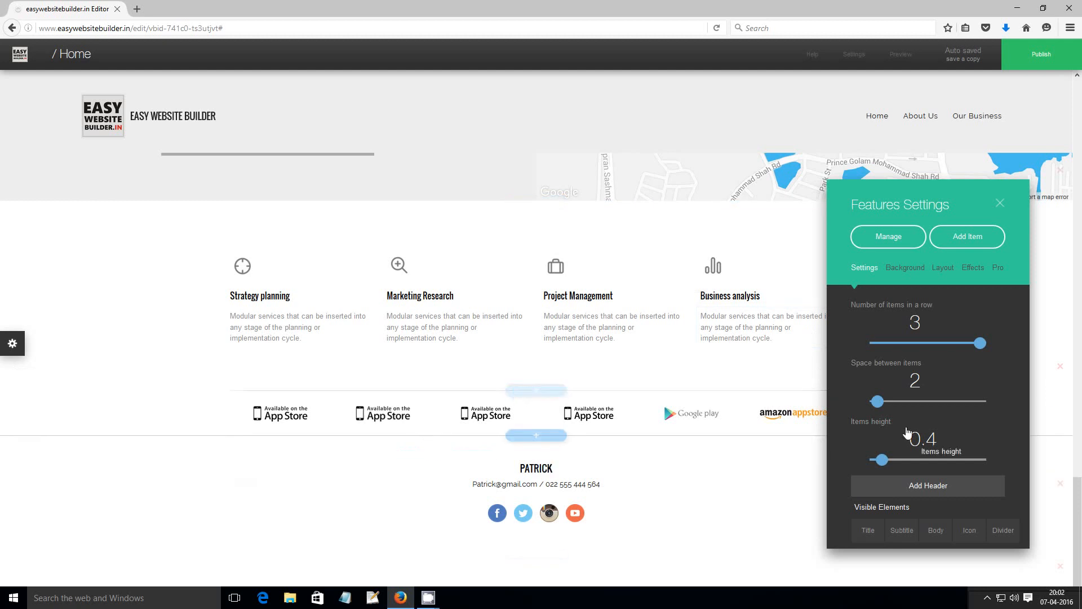
click(1000, 202)
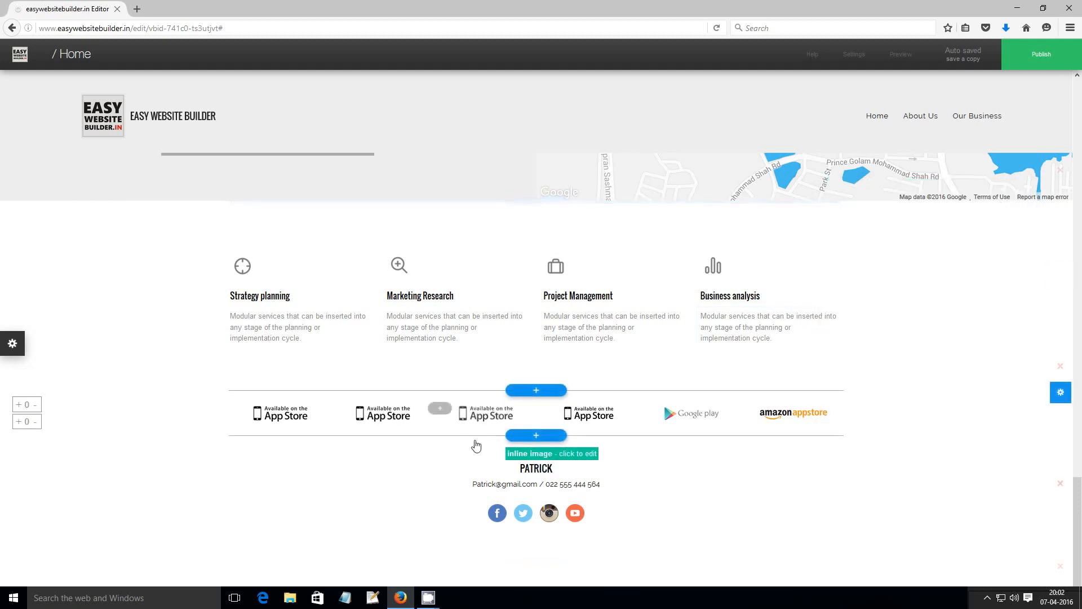
Replace the first App Store logo with the red and black shoe image 61ucyru9zZL._UL1500_ from the Easy Webiste Builder folder
click(276, 421)
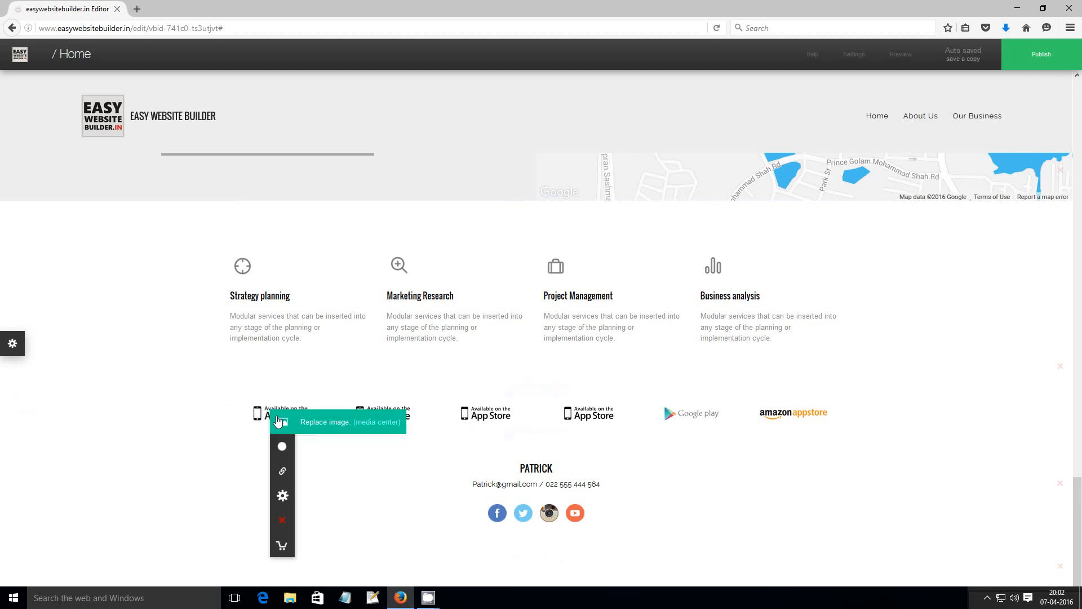
click(316, 423)
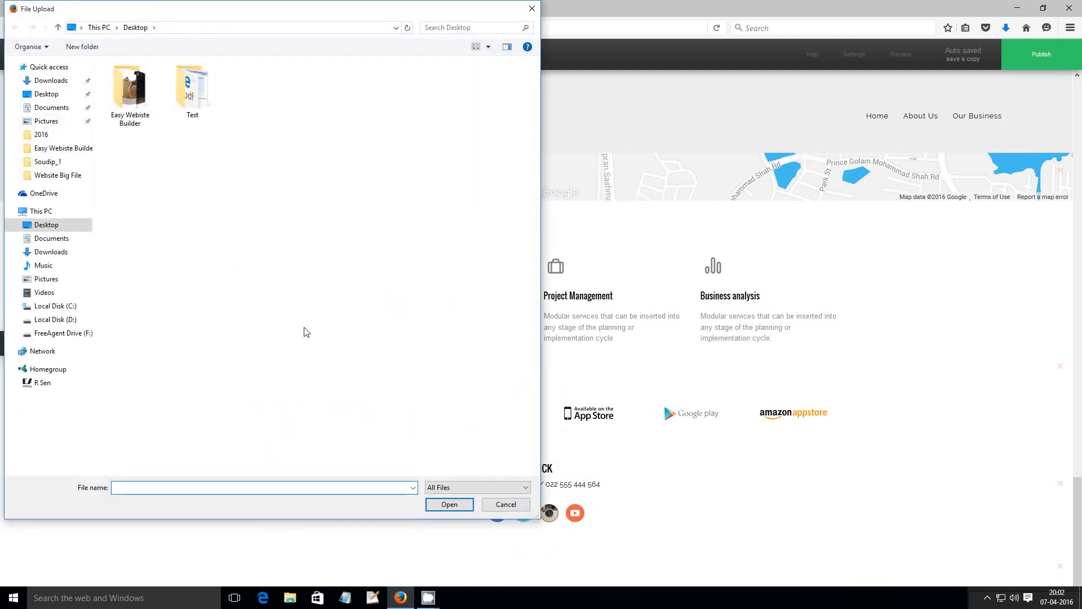
double_click(130, 91)
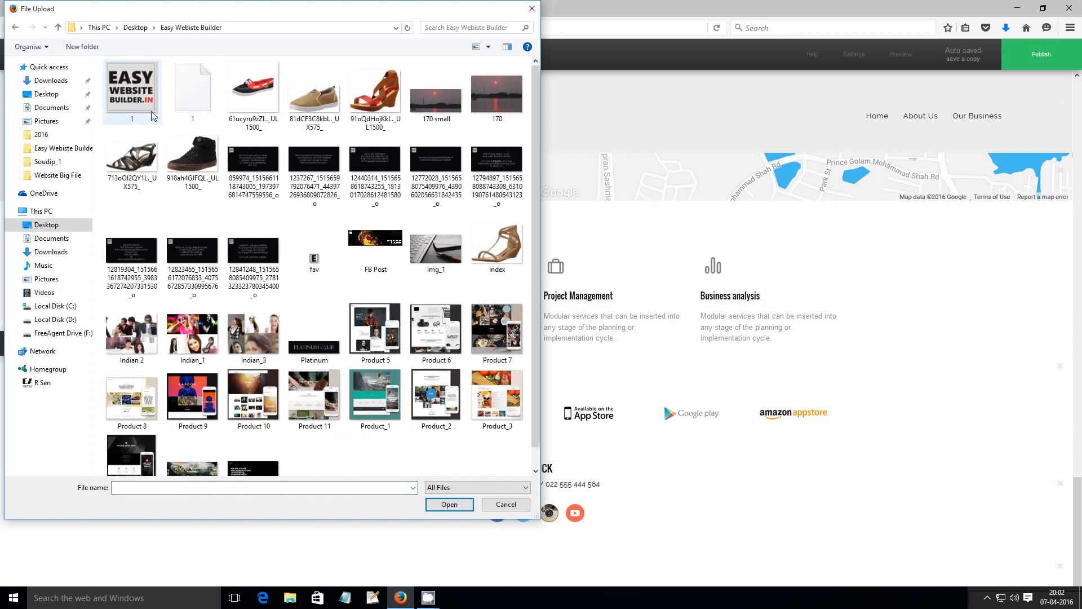
click(260, 93)
click(457, 505)
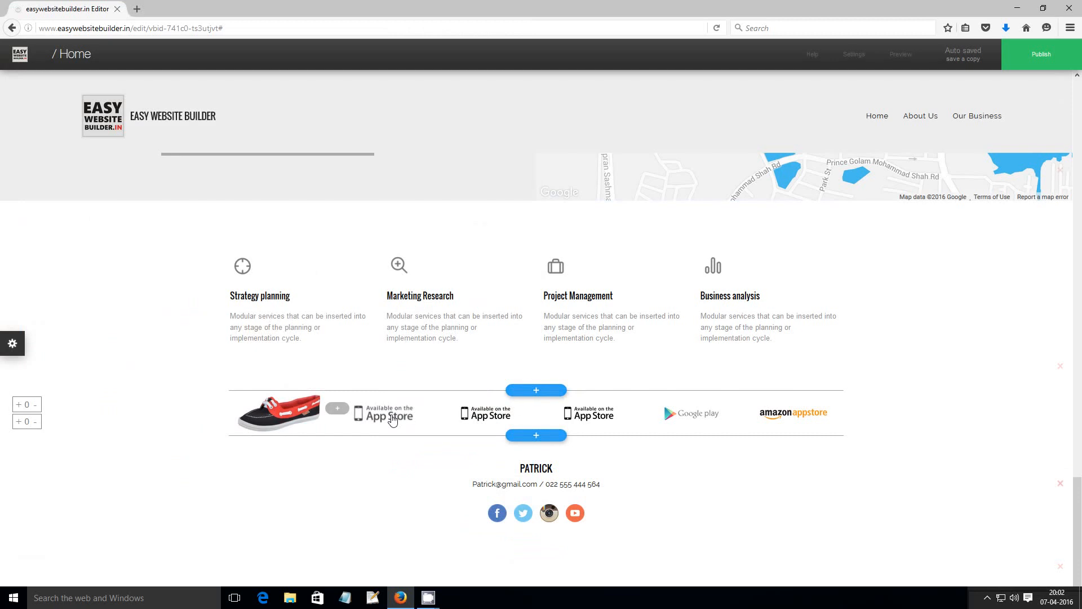
Replace the second logo in the row with the red sandal image 91oQdHojKkL._UL1500_
click(393, 420)
click(428, 421)
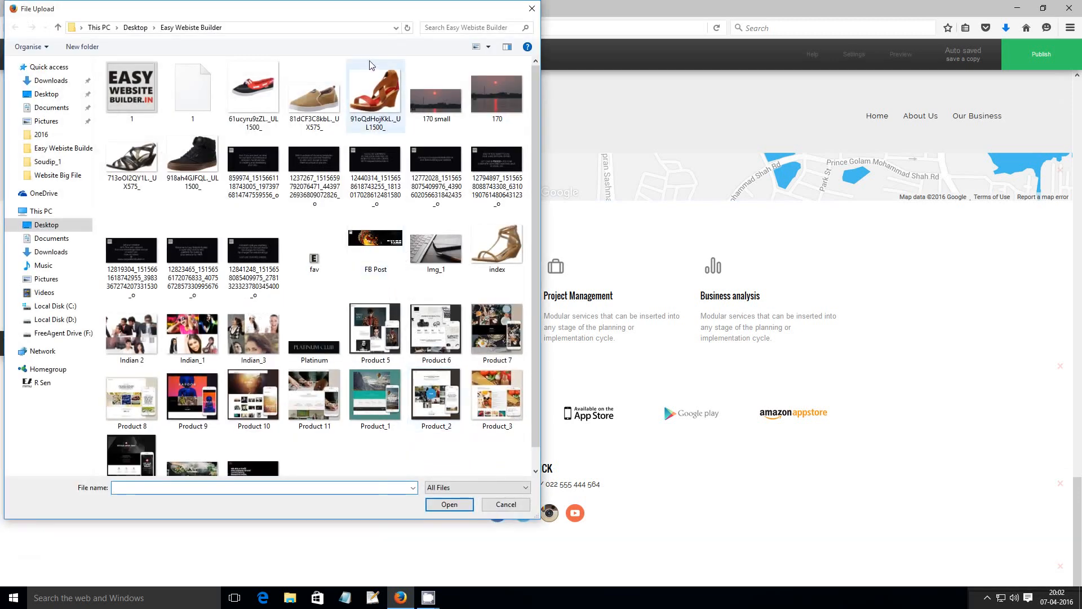
click(339, 125)
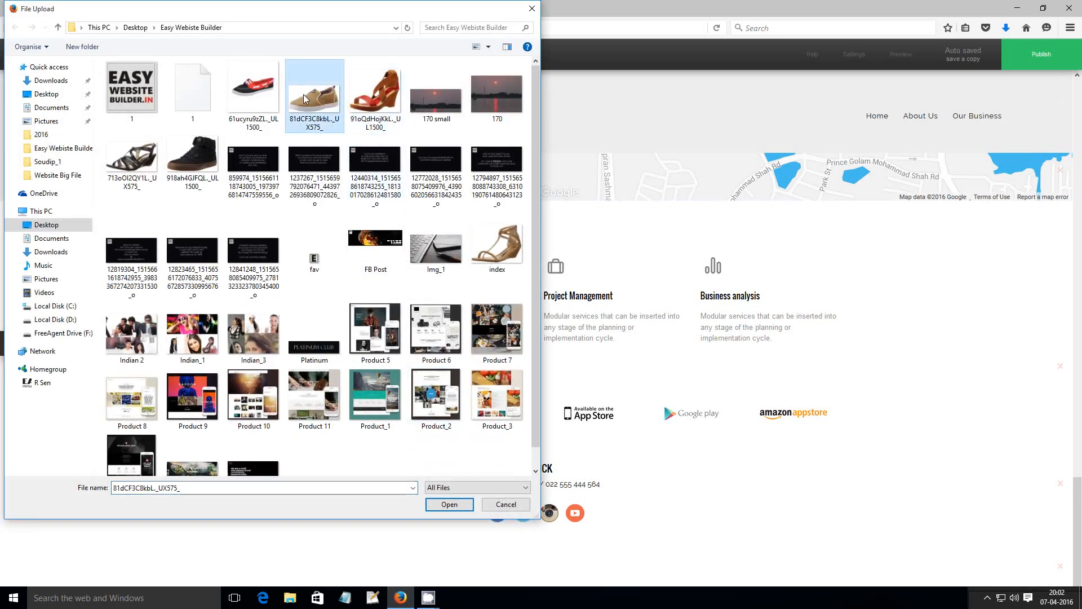
click(371, 102)
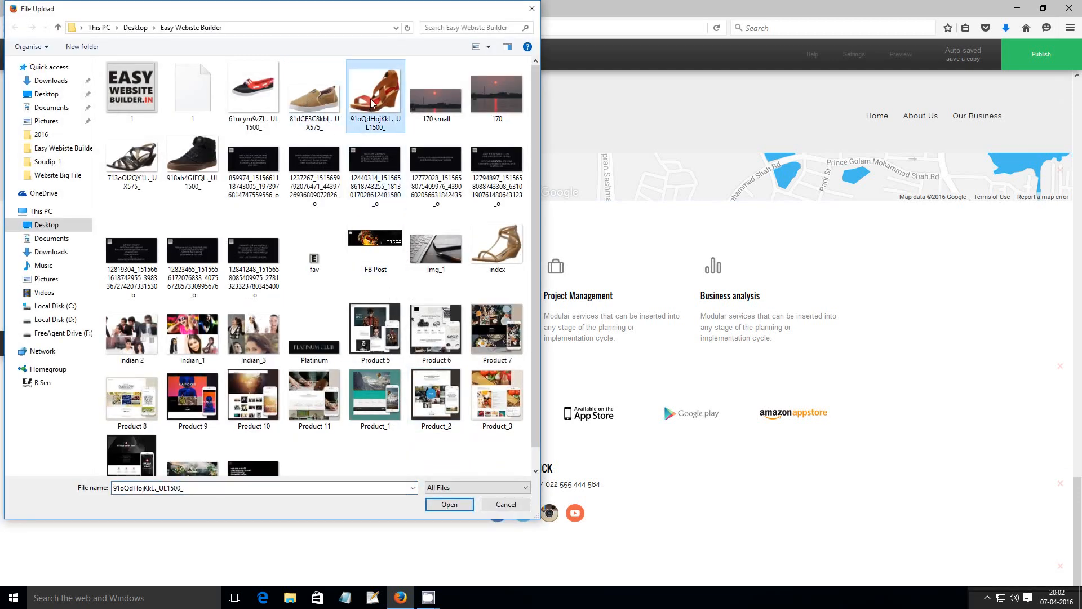
click(450, 504)
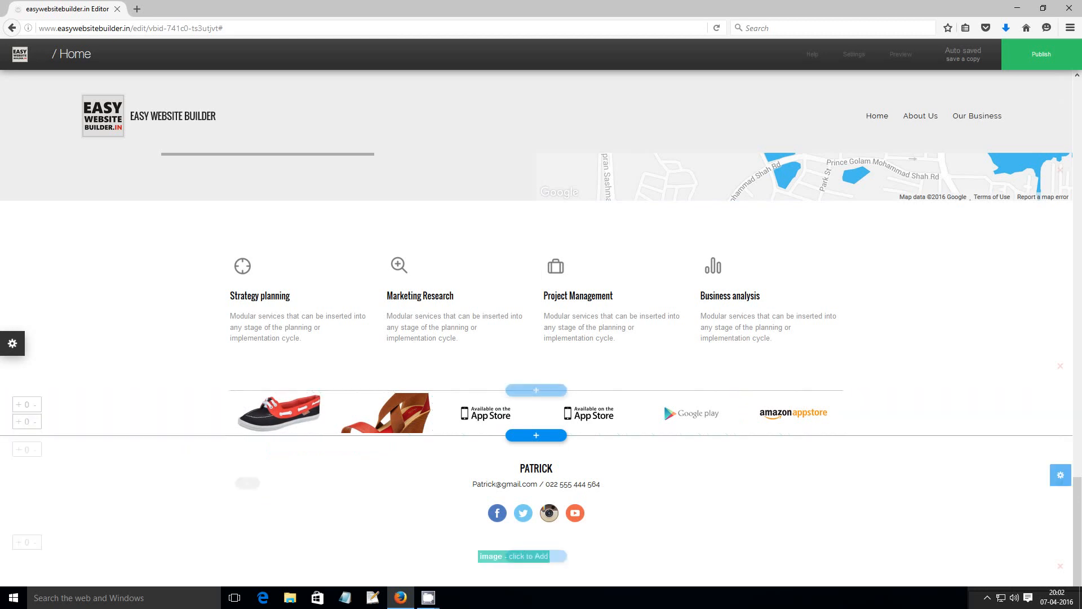
Increase the spacing below the logo row to 35
click(19, 423)
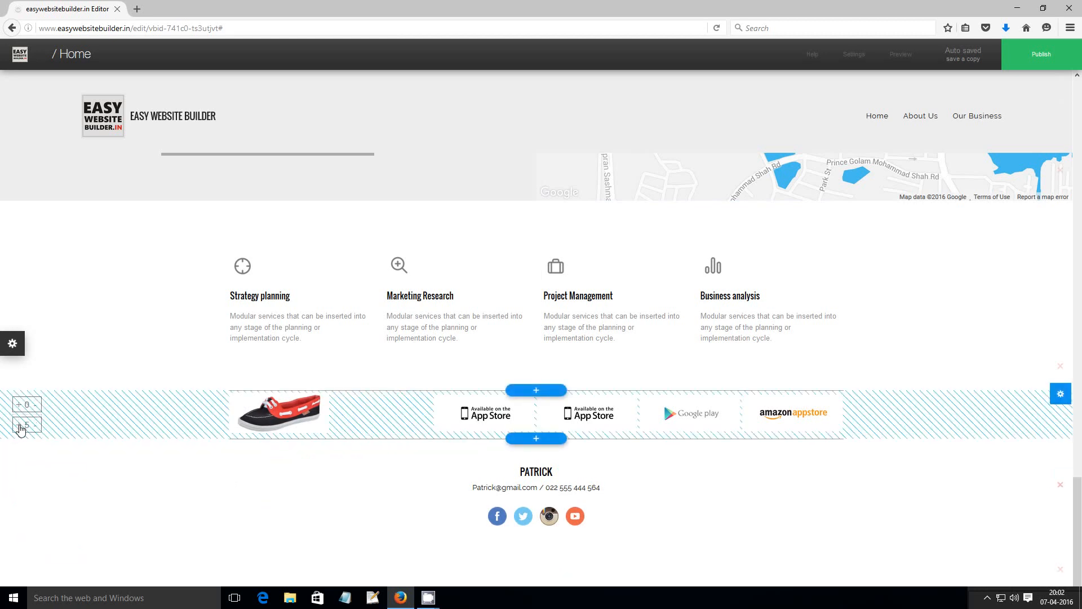
click(20, 427)
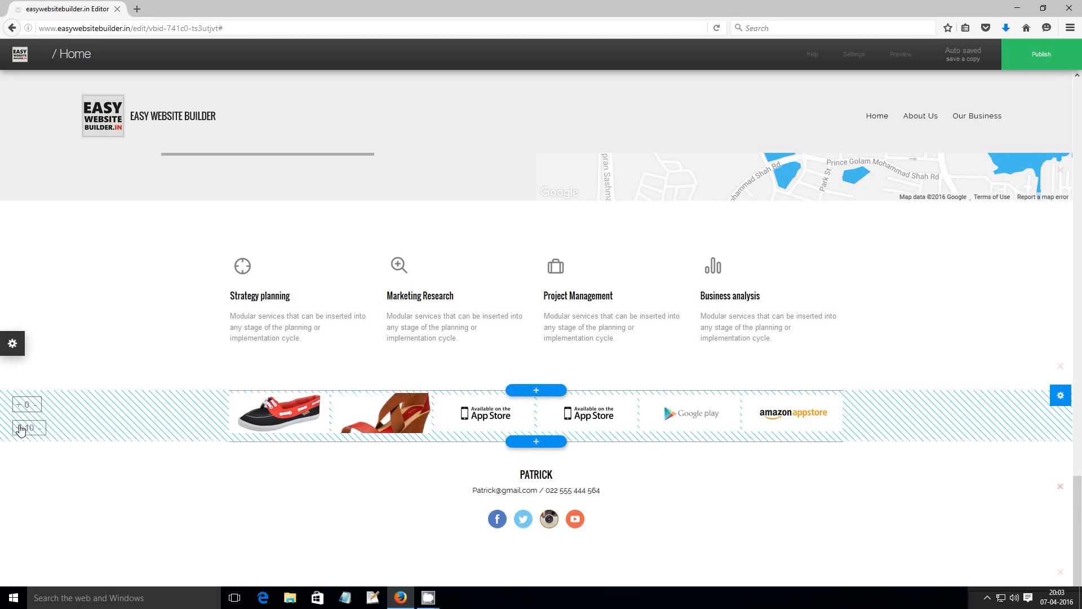
click(20, 430)
click(19, 433)
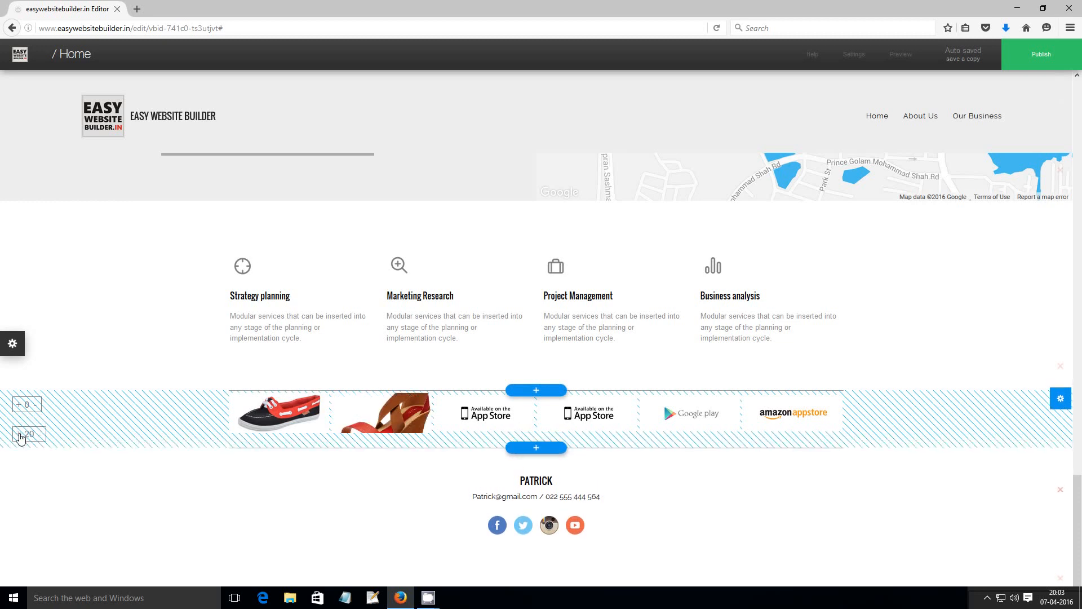
click(20, 435)
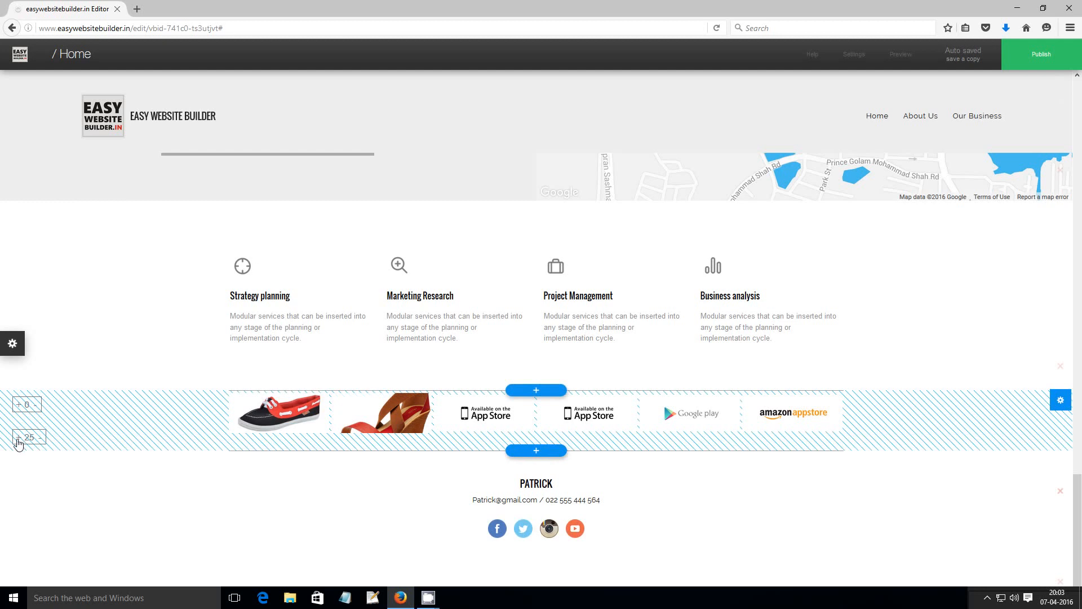
click(19, 440)
click(18, 442)
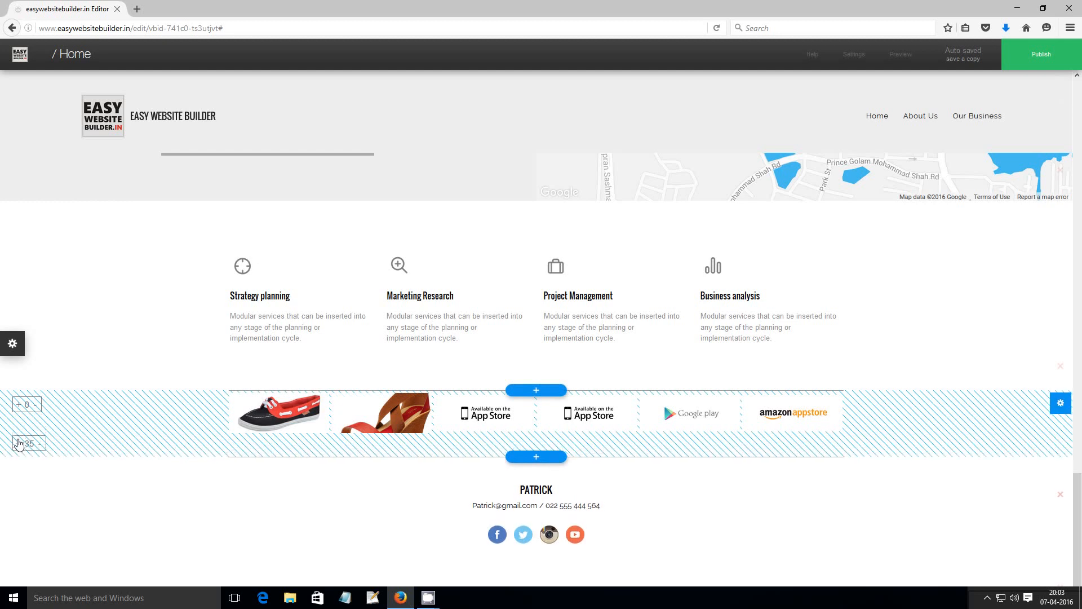
Increase the spacing above the logo row to 35
click(19, 408)
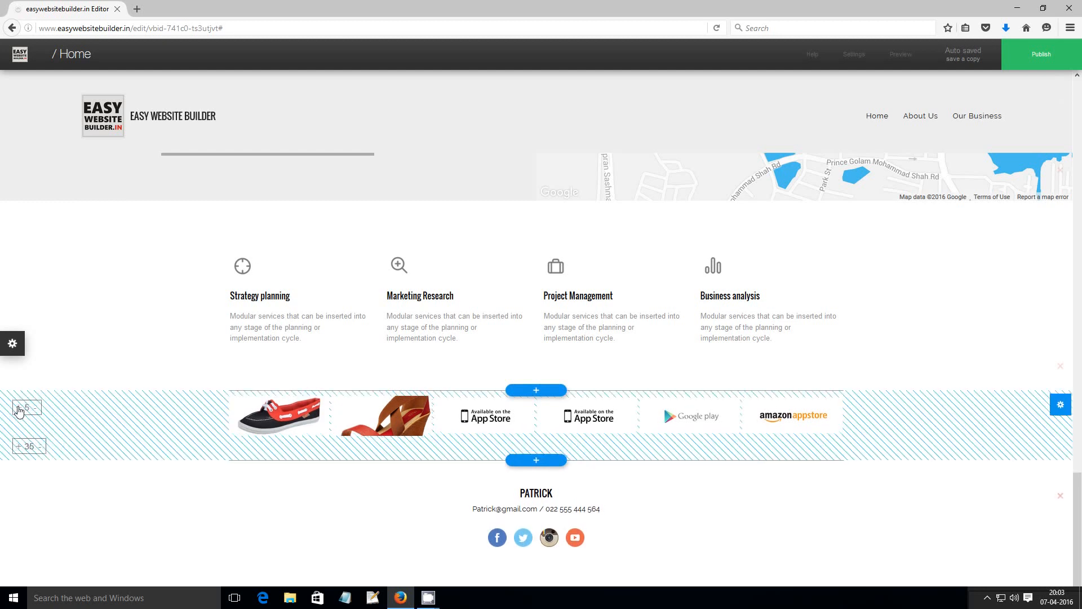
click(18, 411)
click(19, 413)
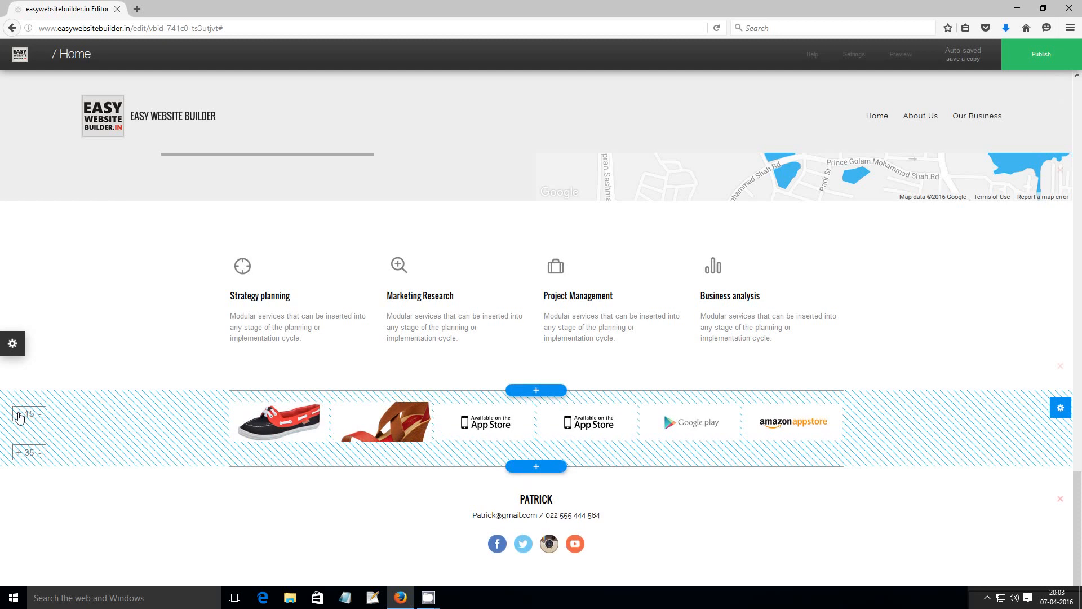
click(20, 416)
click(19, 417)
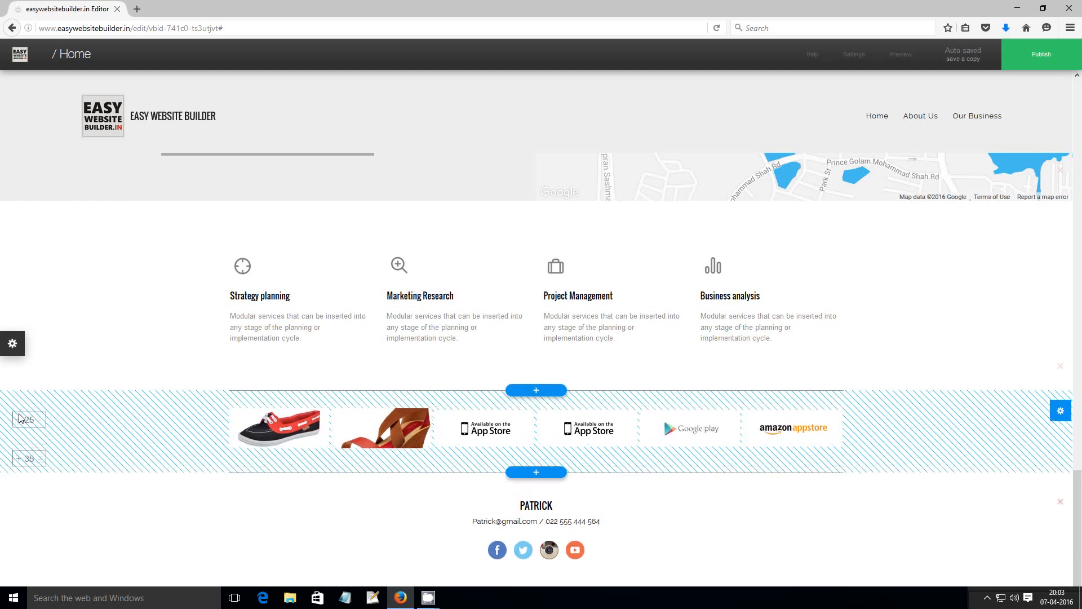
click(20, 420)
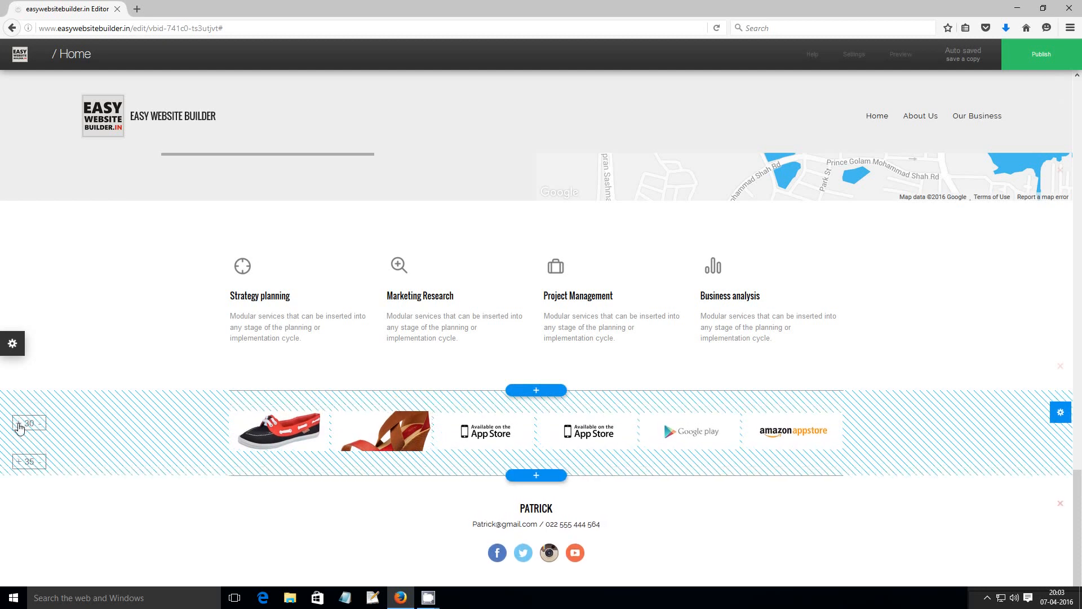
click(19, 426)
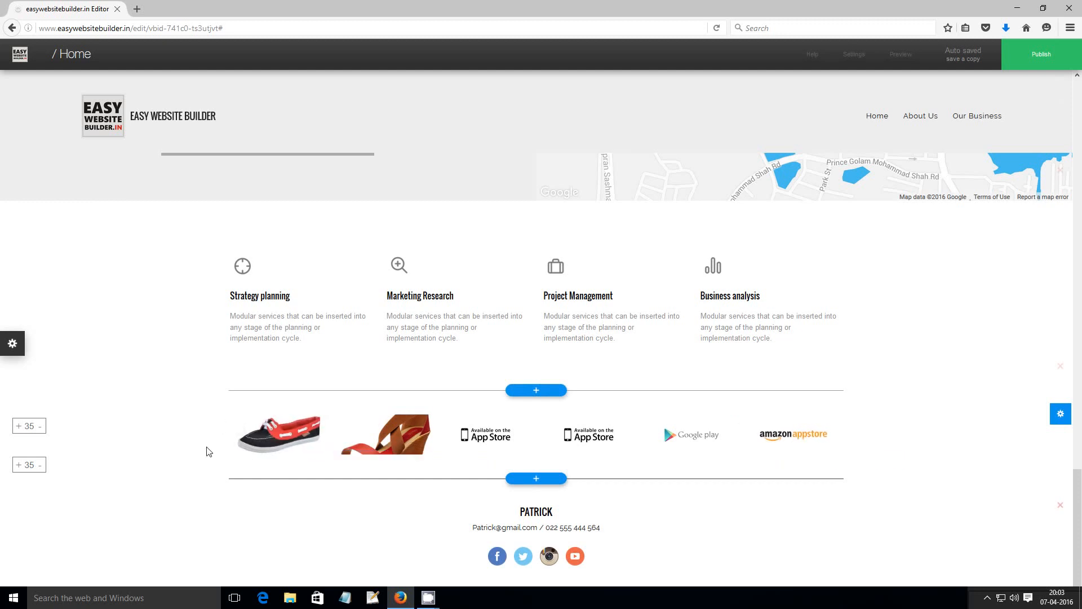
Replace the third logo in the row with the black strappy sandal image 713oOI2QY1L._UX575_
click(474, 441)
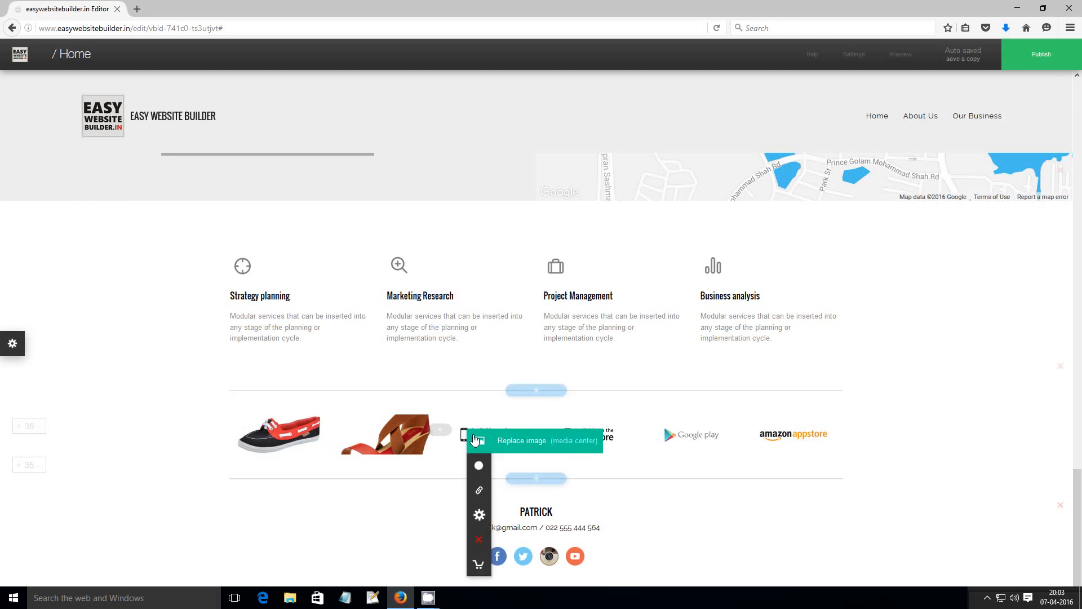
click(514, 448)
click(121, 163)
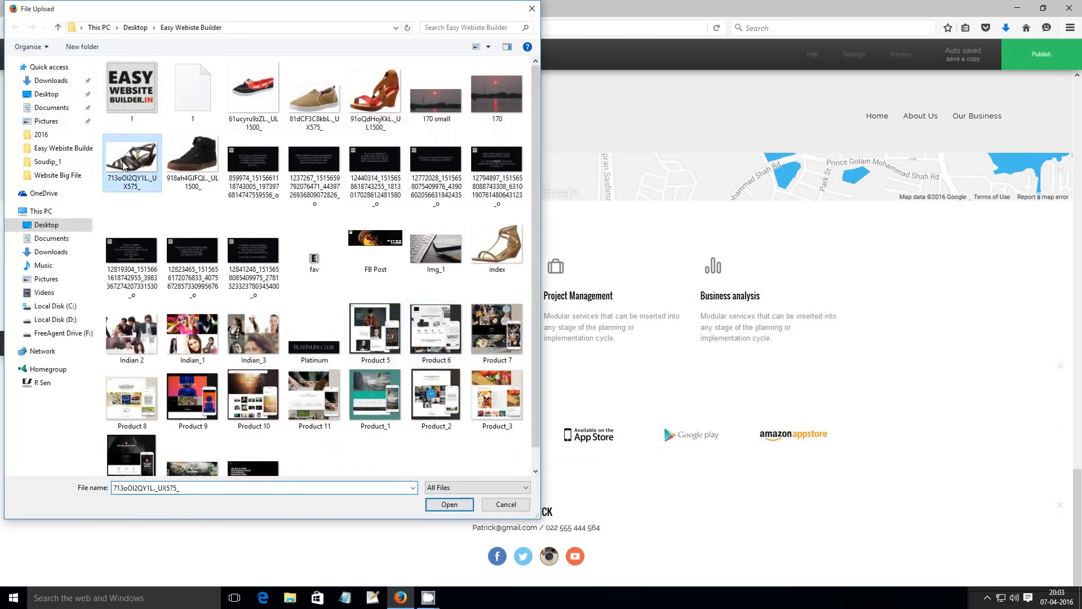
click(448, 504)
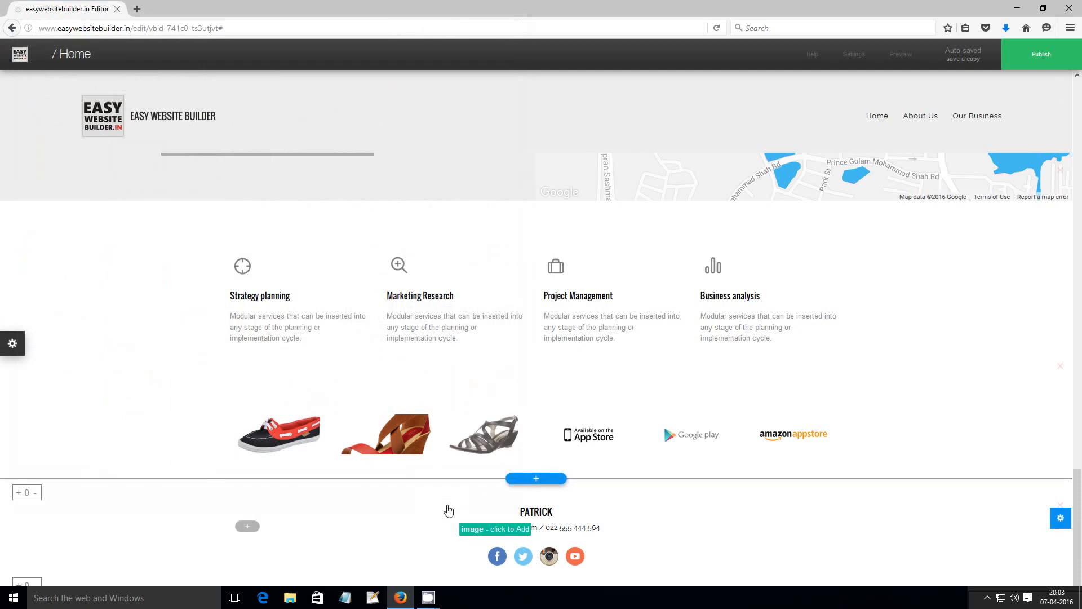
Replace the fourth logo, the remaining App Store one, with the tan sandal image named index
click(586, 442)
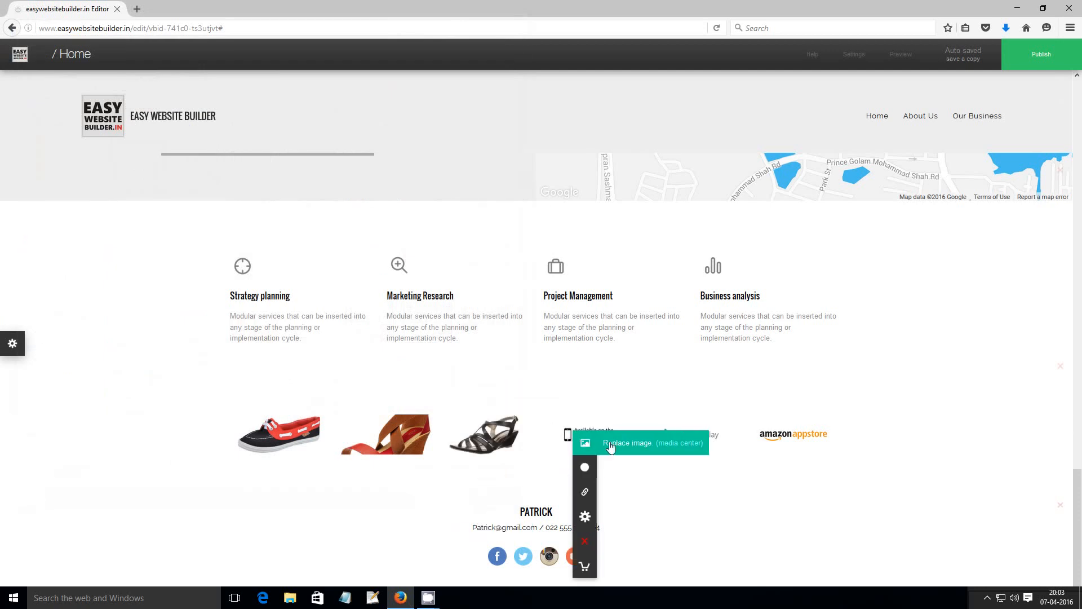
click(610, 450)
click(497, 245)
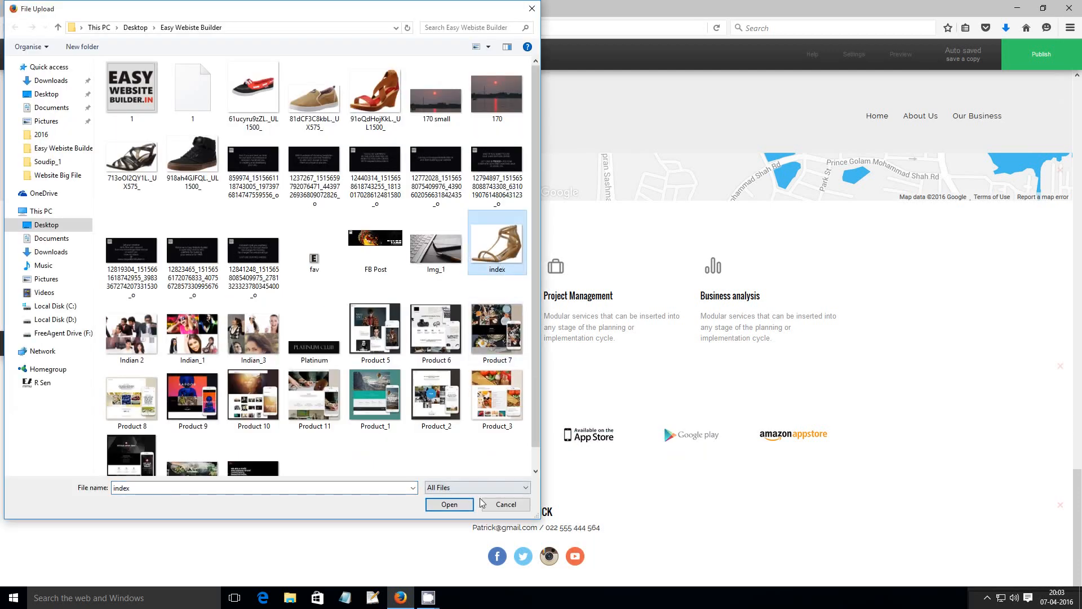
click(439, 505)
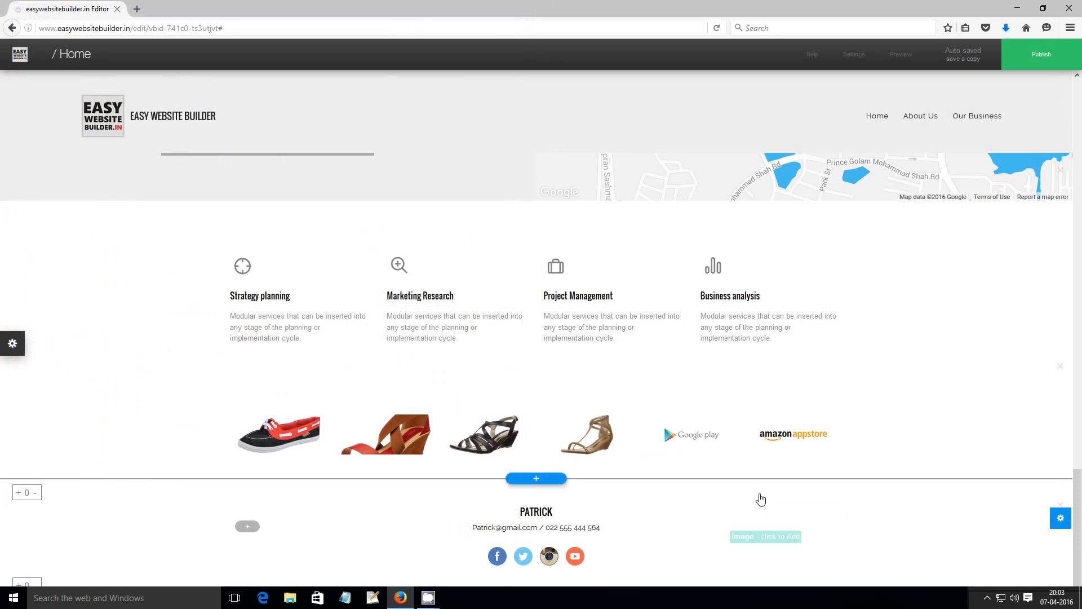
Replace the Google Play logo with the black strappy sandal image 713oOI2QY1L._UX575_
click(694, 440)
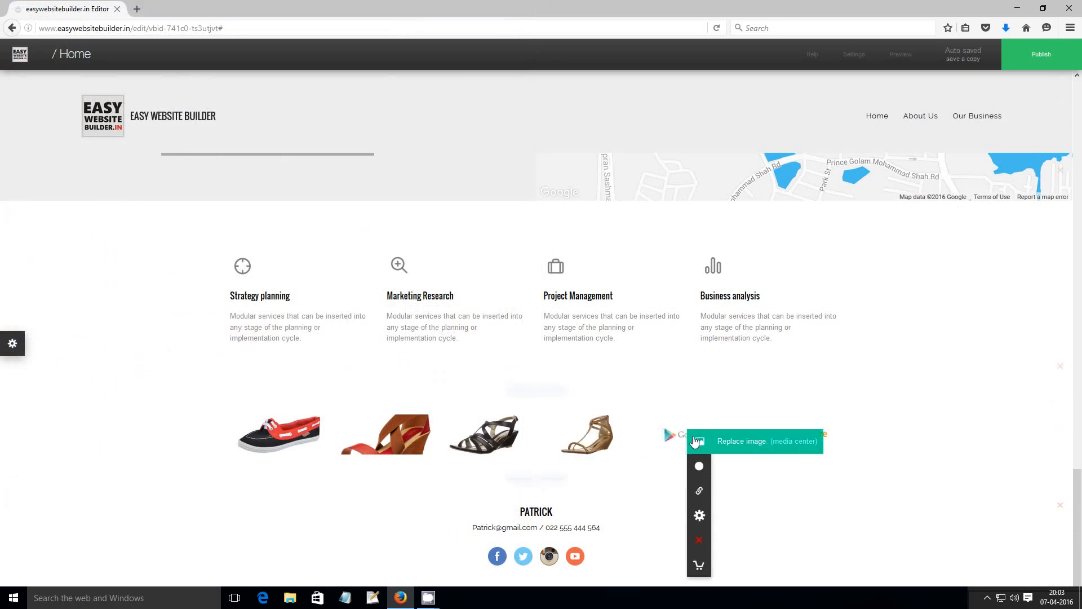
click(735, 440)
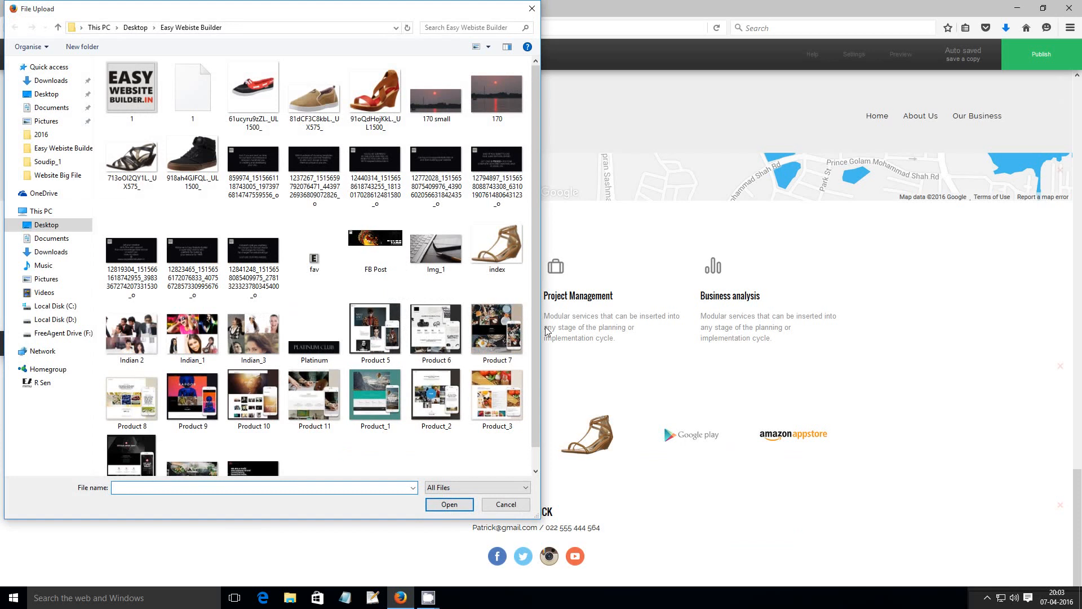
click(131, 160)
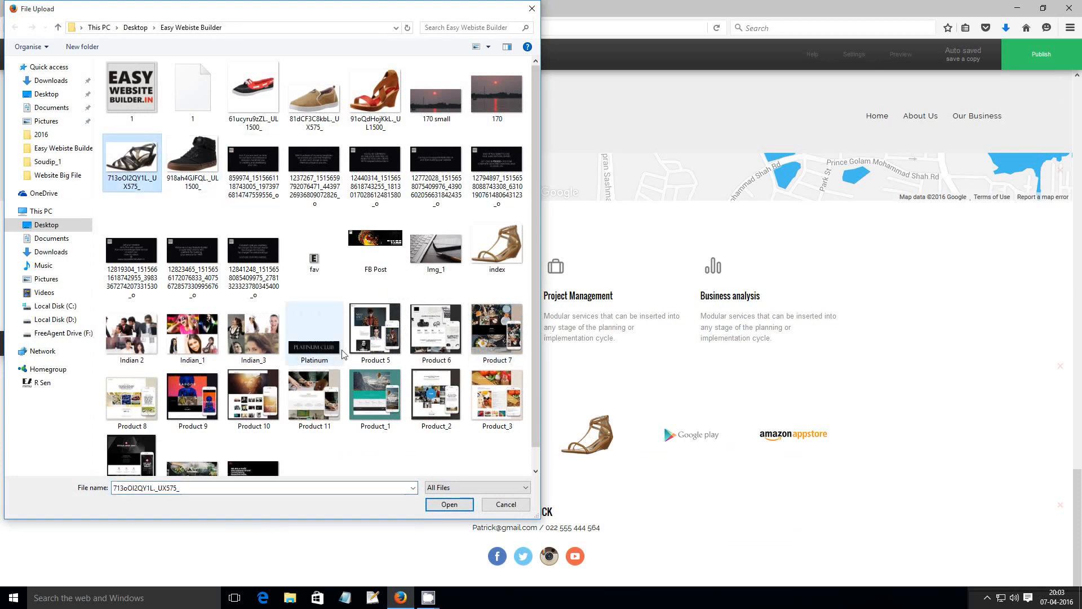
click(449, 503)
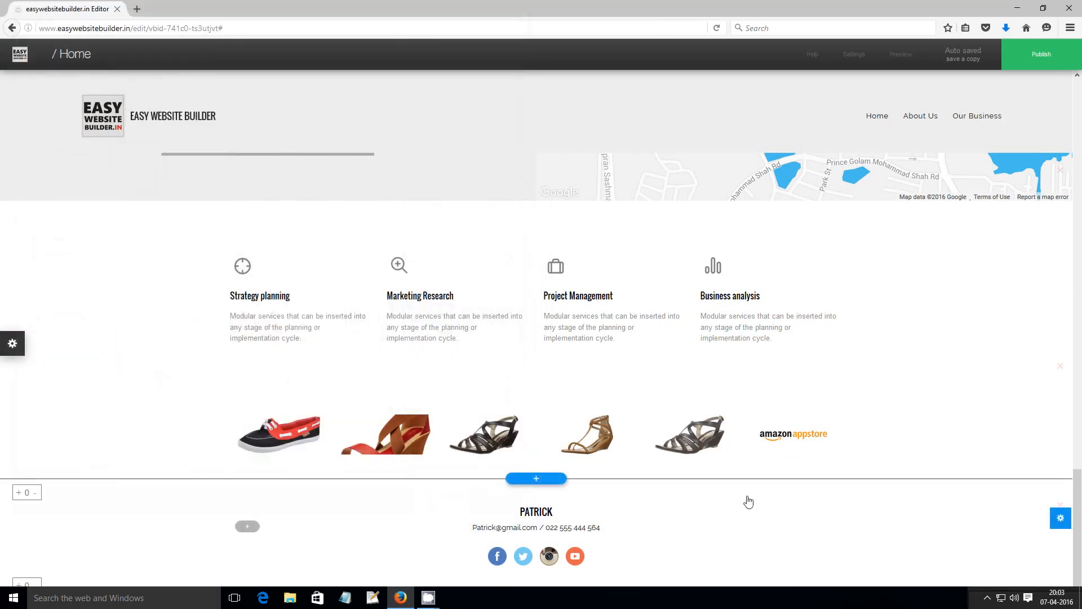
Replace the Amazon Appstore logo with the red and black shoe image 61ucyru9zZL._UL1500_
click(780, 442)
click(821, 450)
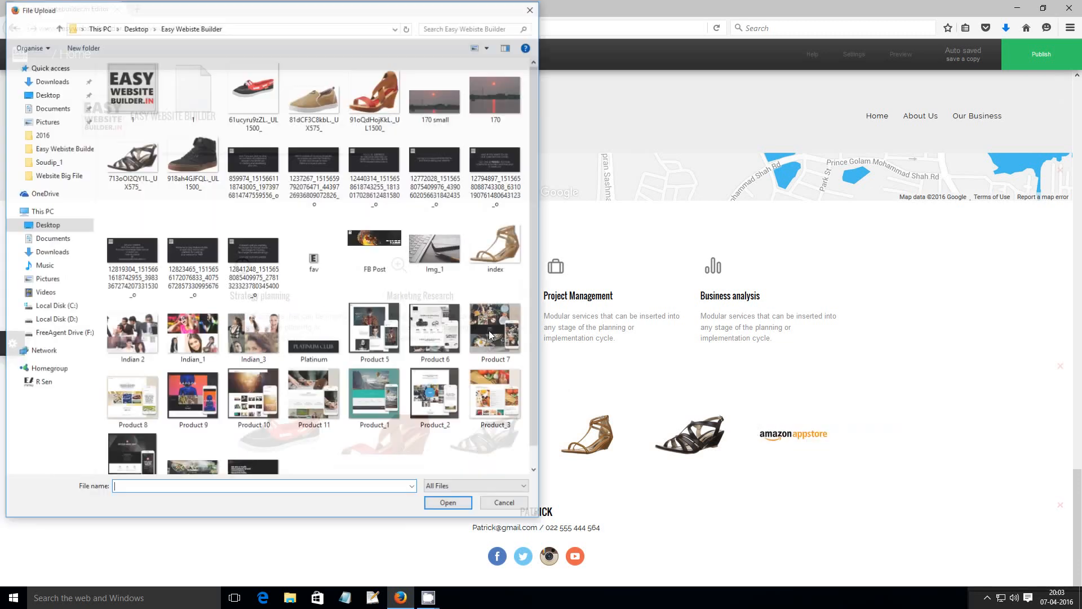
click(246, 89)
click(449, 504)
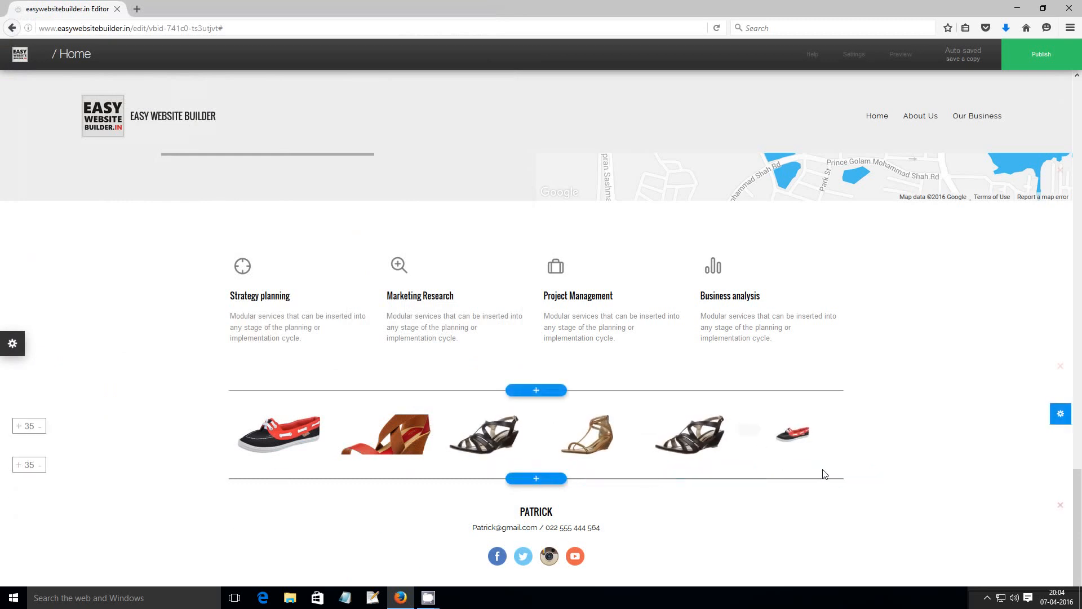
Set the product image row's space between items to 3 and its items height to 0.8
click(1059, 414)
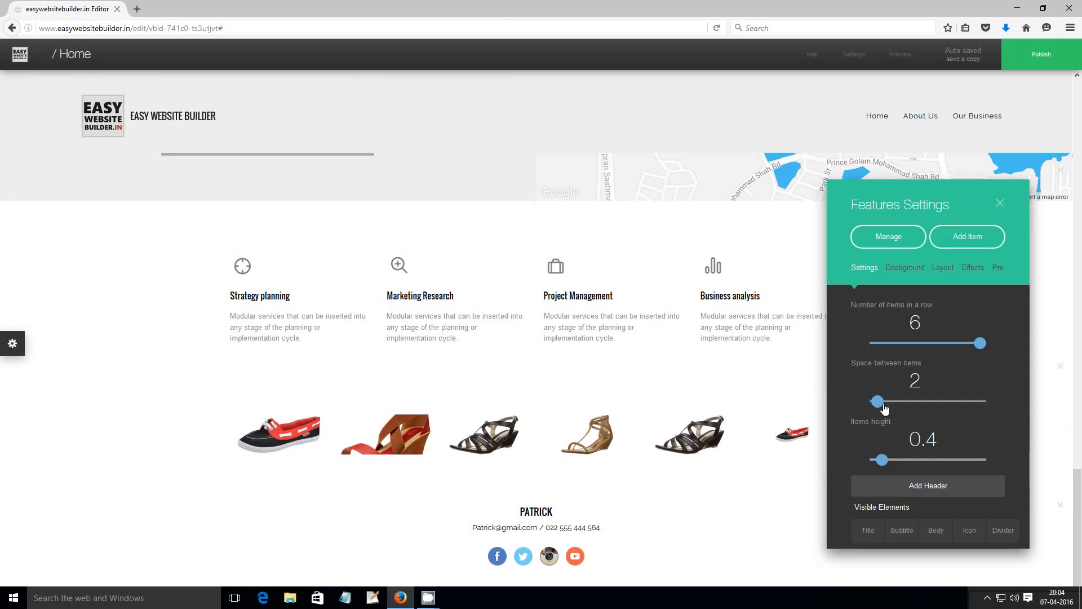
mouse_move(880, 405)
mouse_down()
mouse_move(916, 411)
mouse_move(886, 407)
mouse_up()
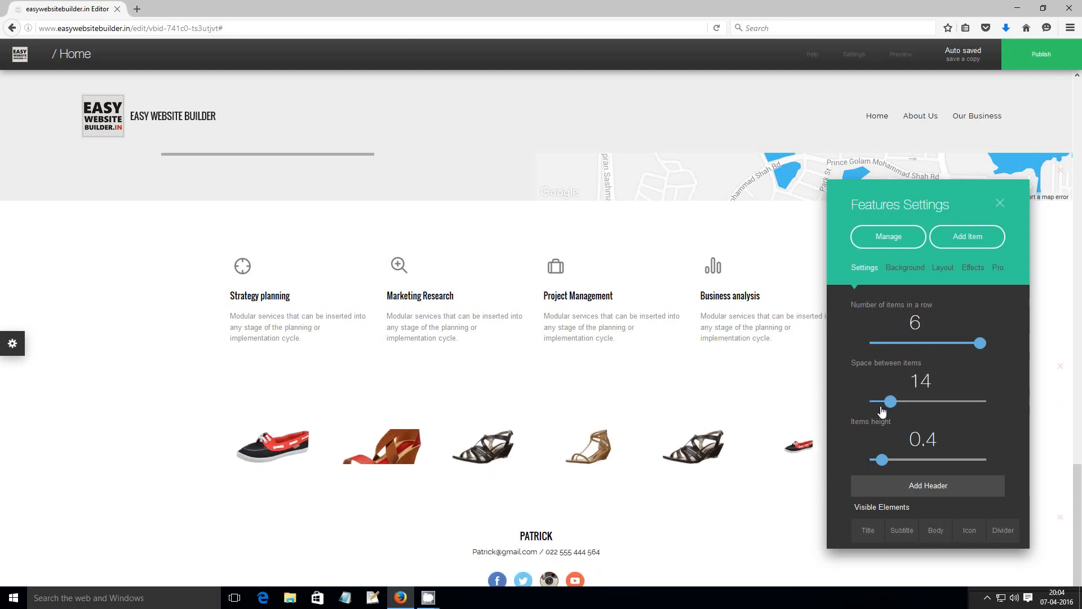
click(881, 407)
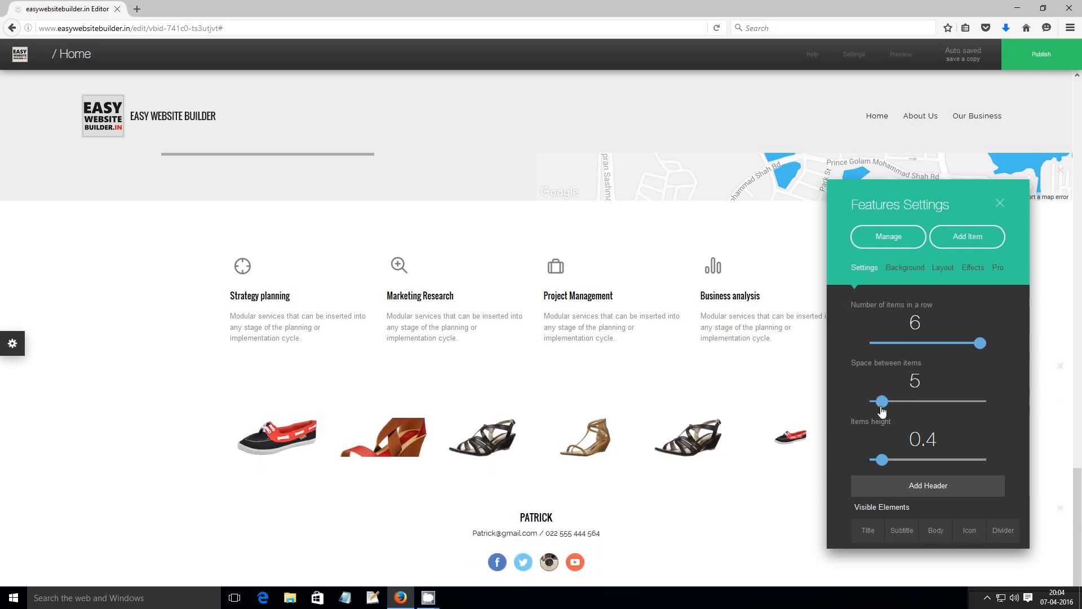
drag(882, 412, 879, 408)
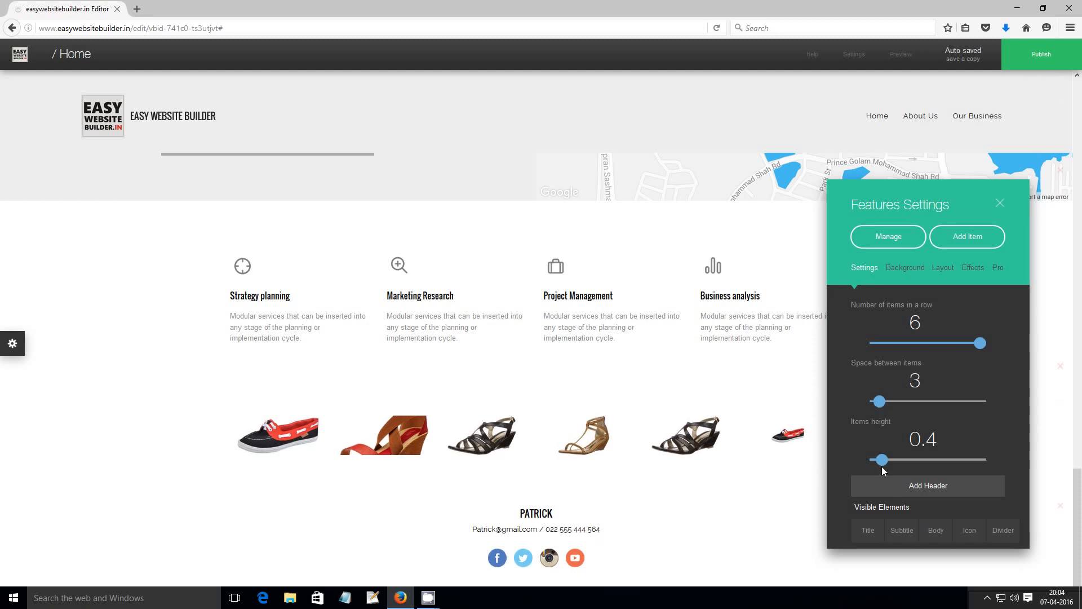
drag(882, 460, 891, 461)
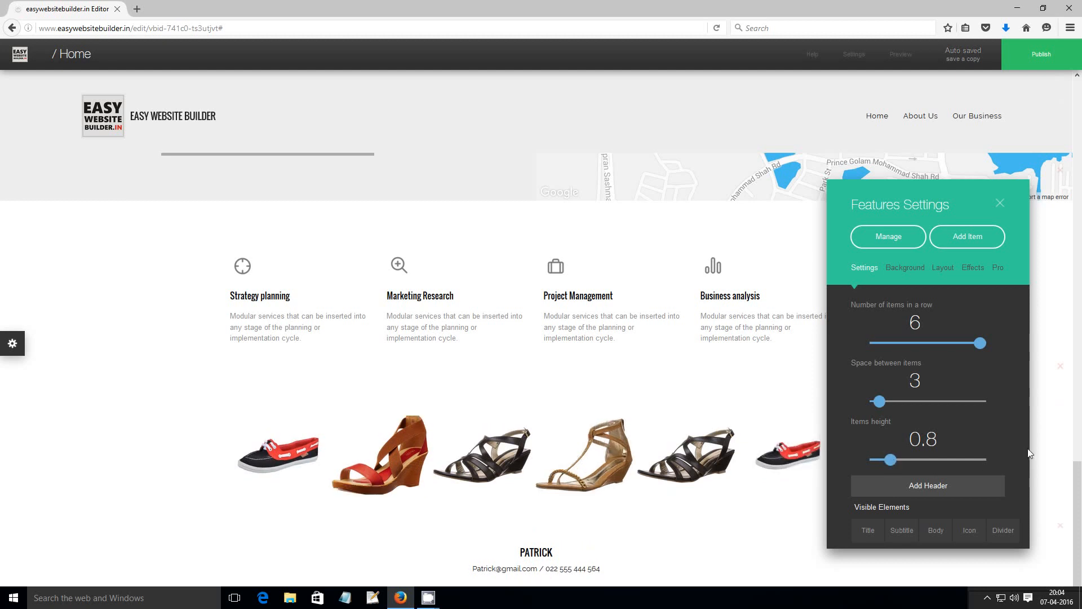
click(1000, 204)
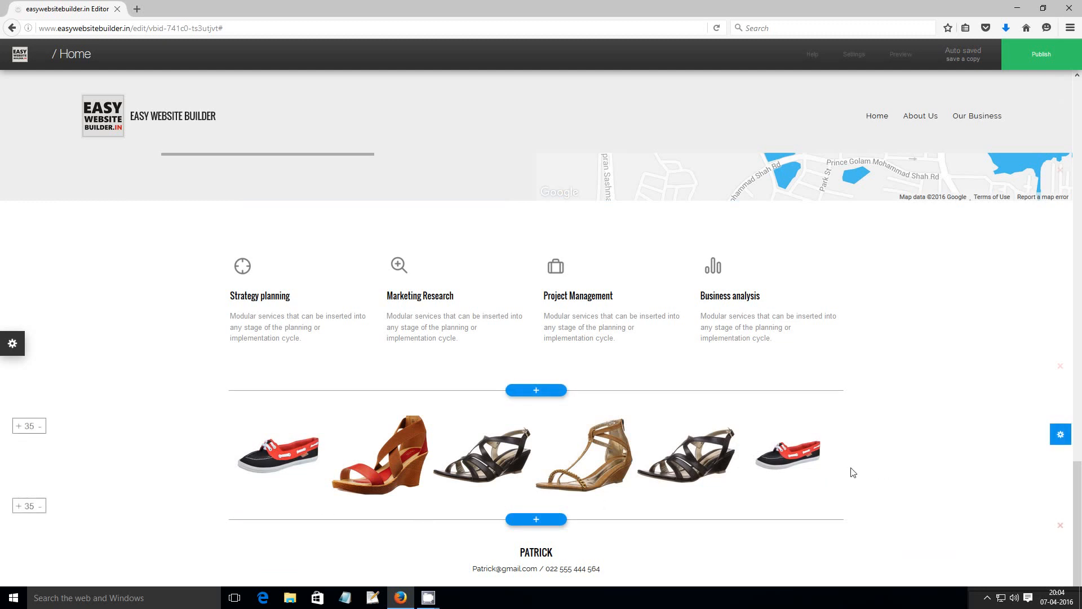
Clear the hover effect on the product image row in its effects settings
scroll(857, 427, down, 3)
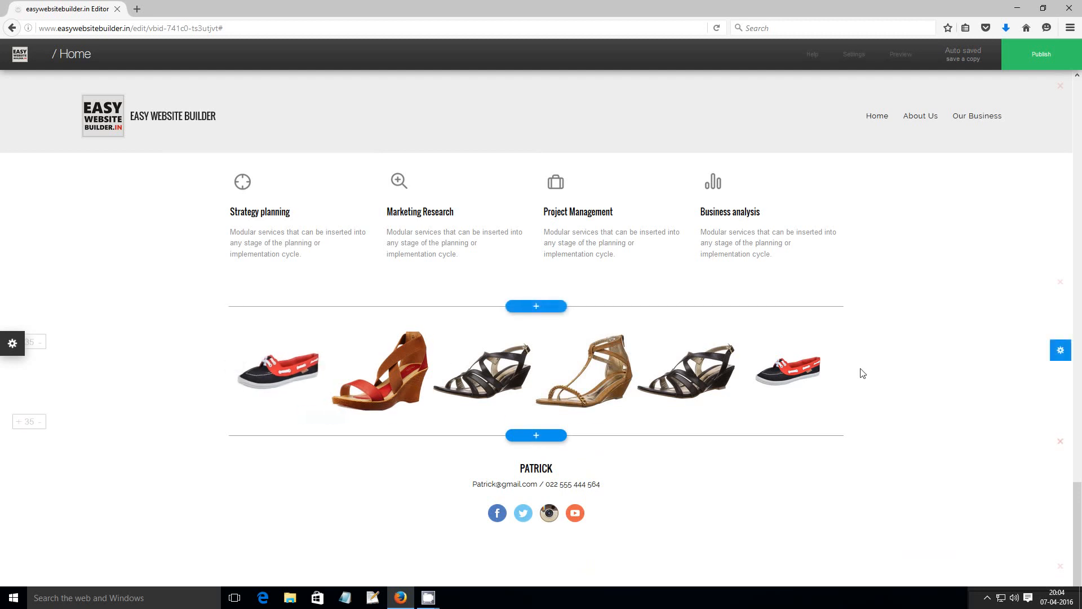
click(270, 376)
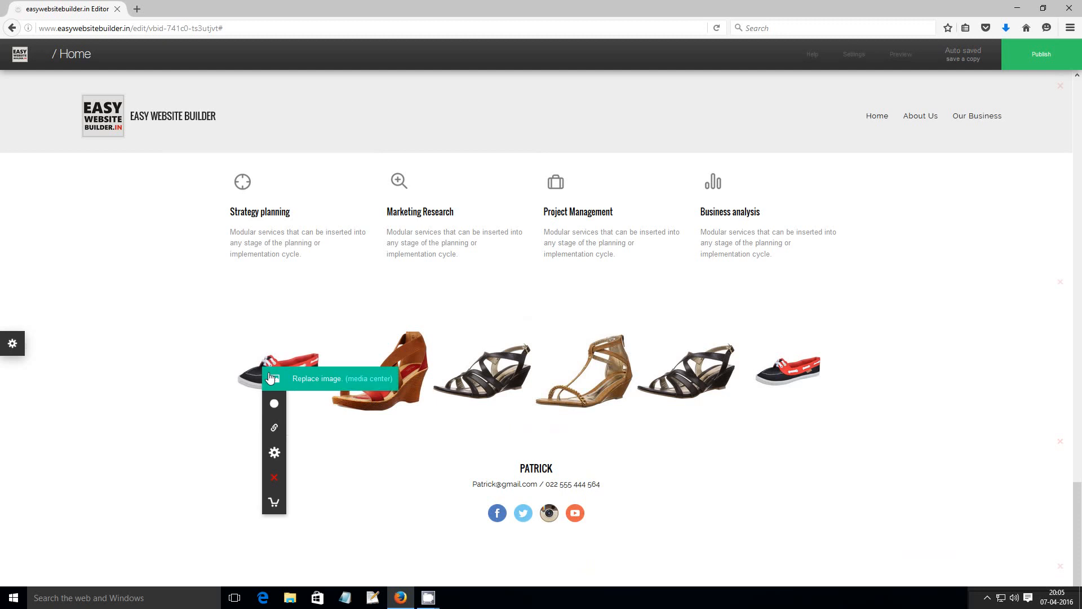
click(1059, 351)
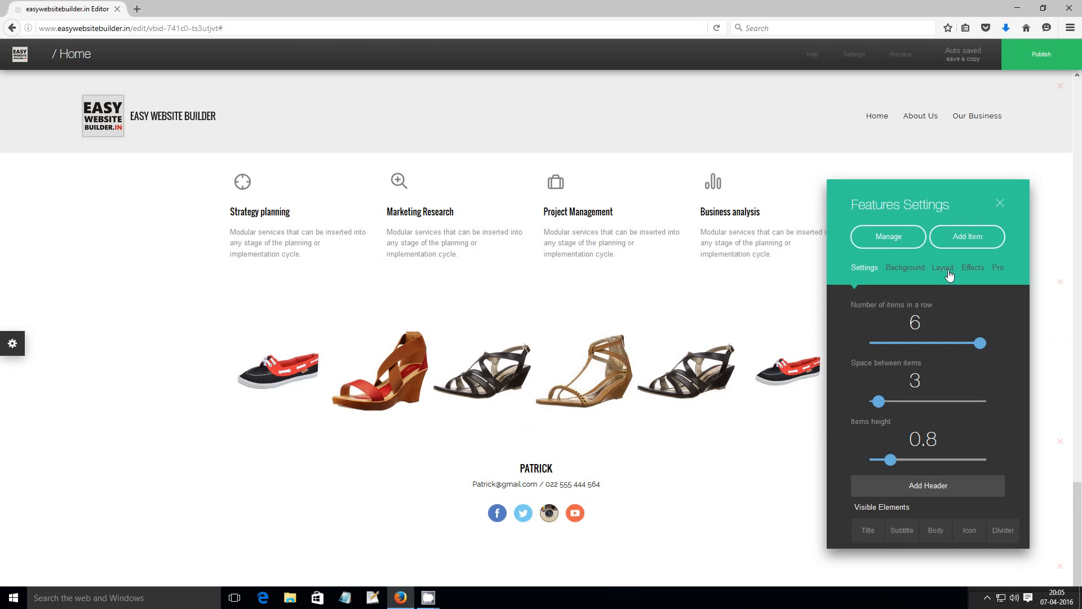
click(976, 273)
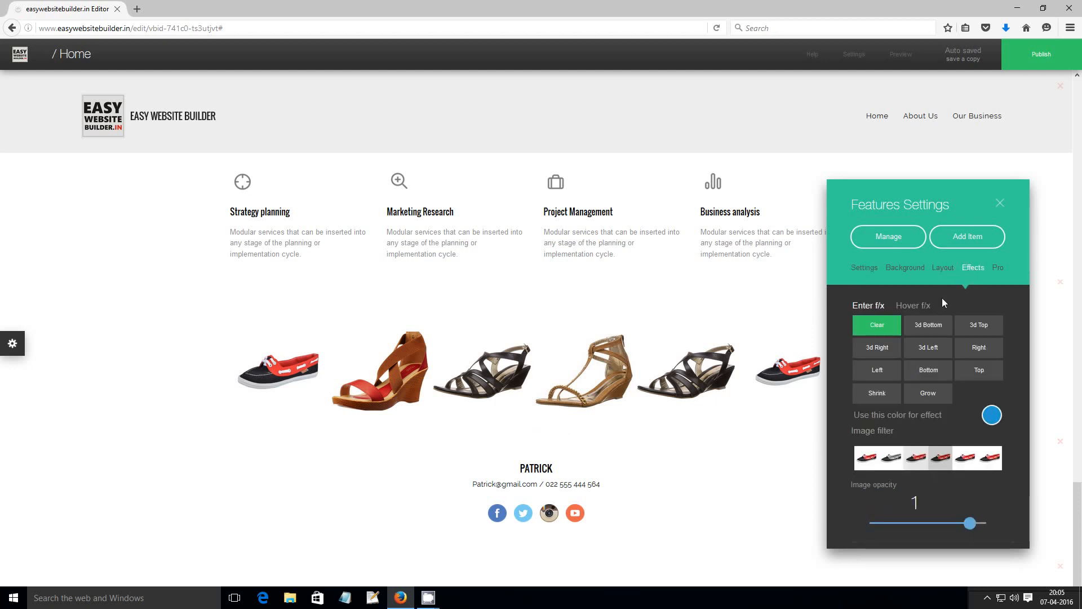
click(917, 312)
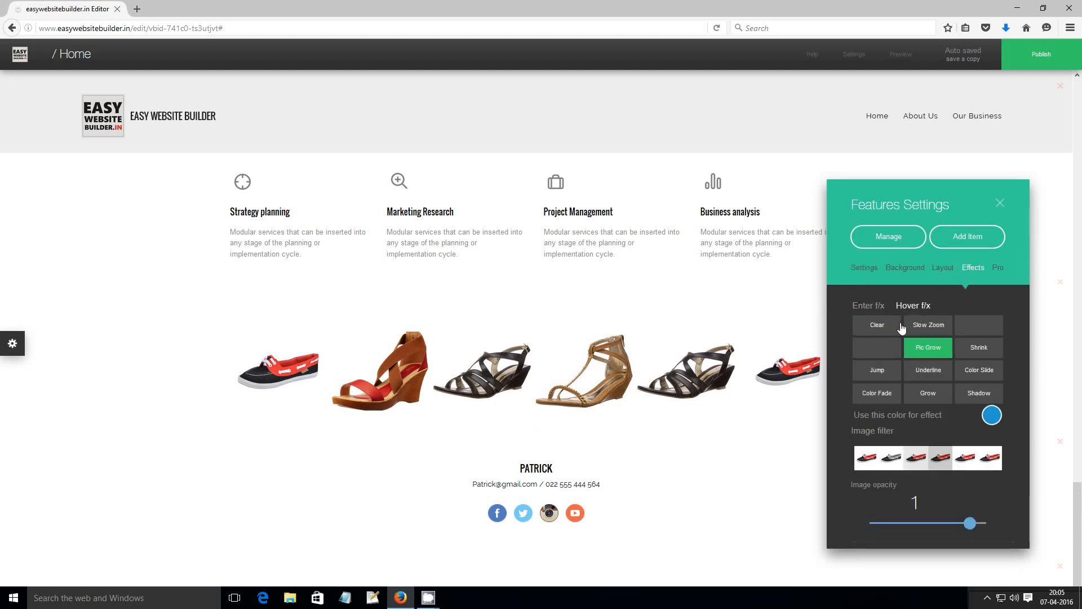
click(885, 332)
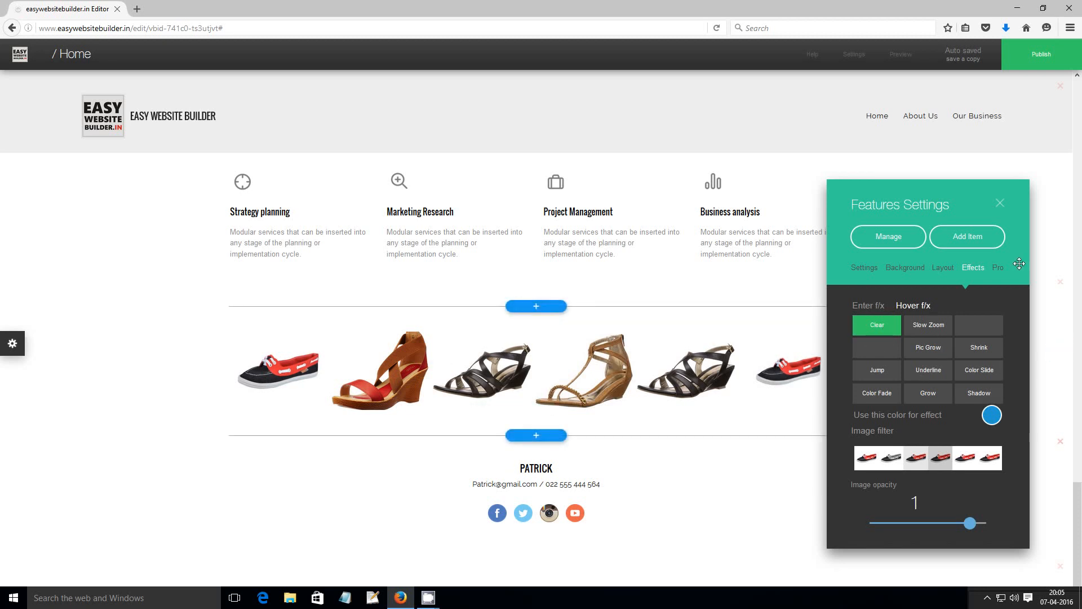
click(1000, 204)
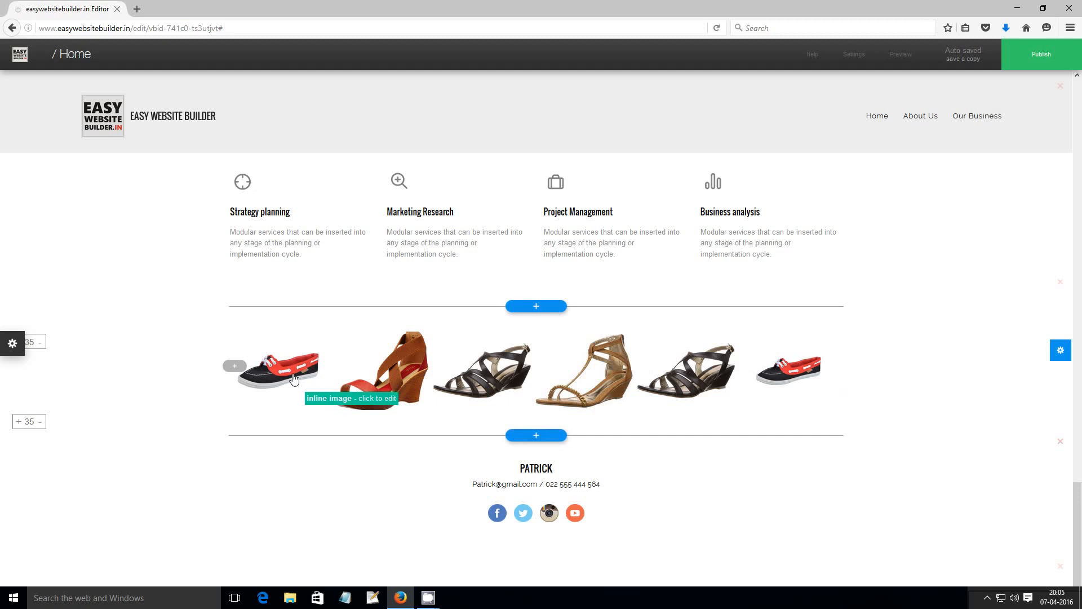
Add the black four-column Services section below the shoe image row, applying the website's own style
click(536, 438)
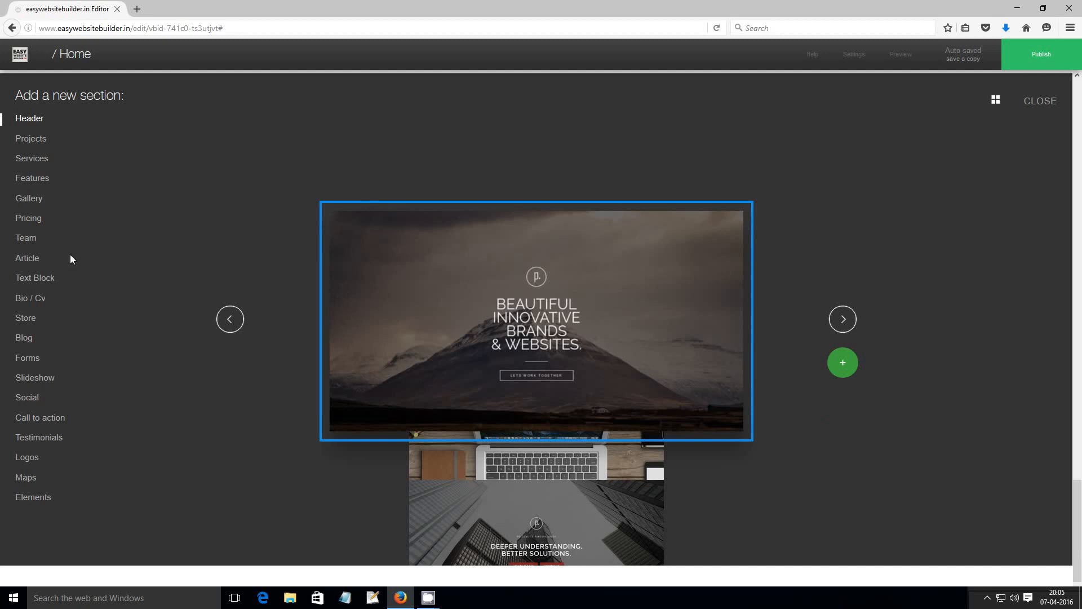
click(31, 158)
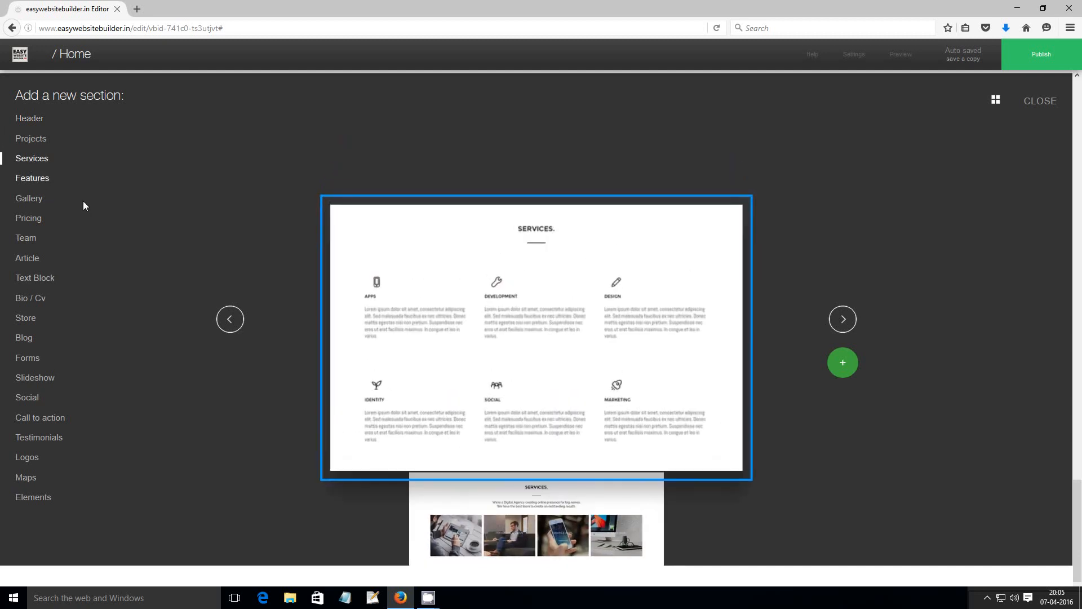
click(843, 328)
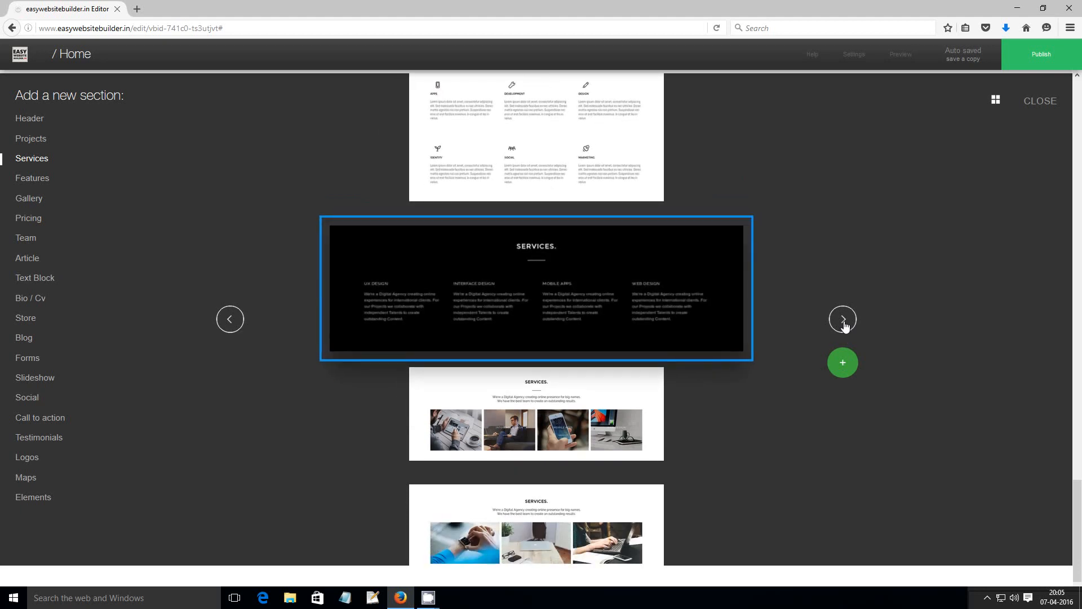
click(595, 282)
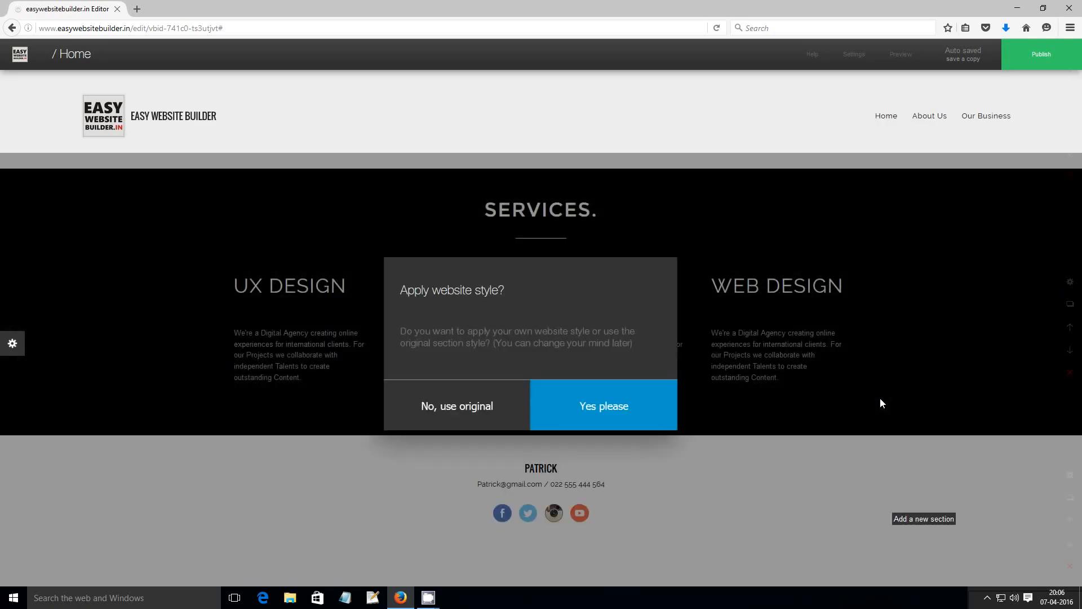
click(616, 413)
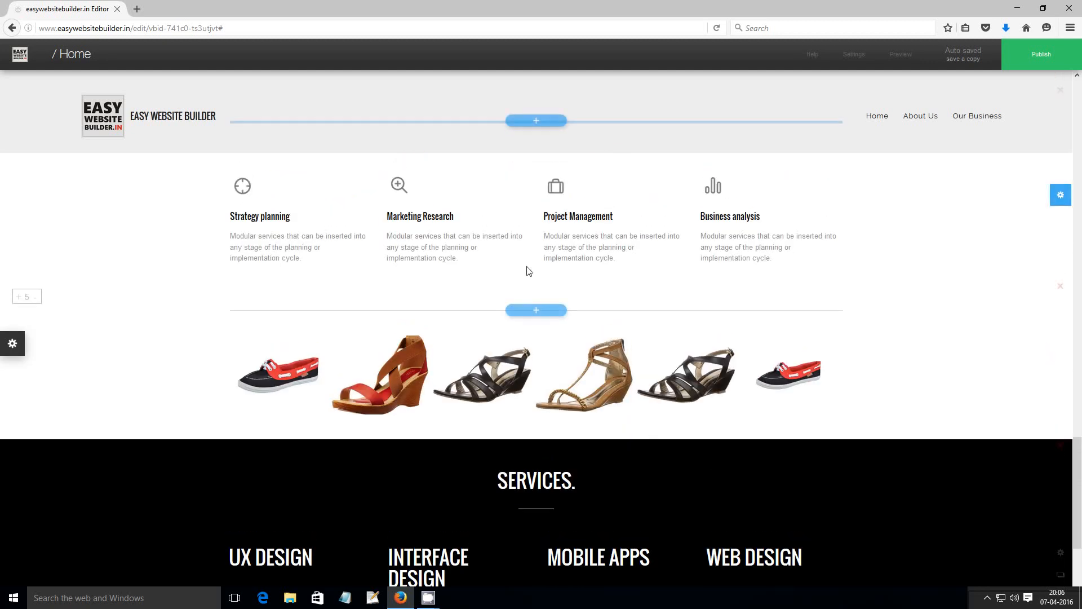
Delete the SERVICES title from the new black section
scroll(529, 448, down, 3)
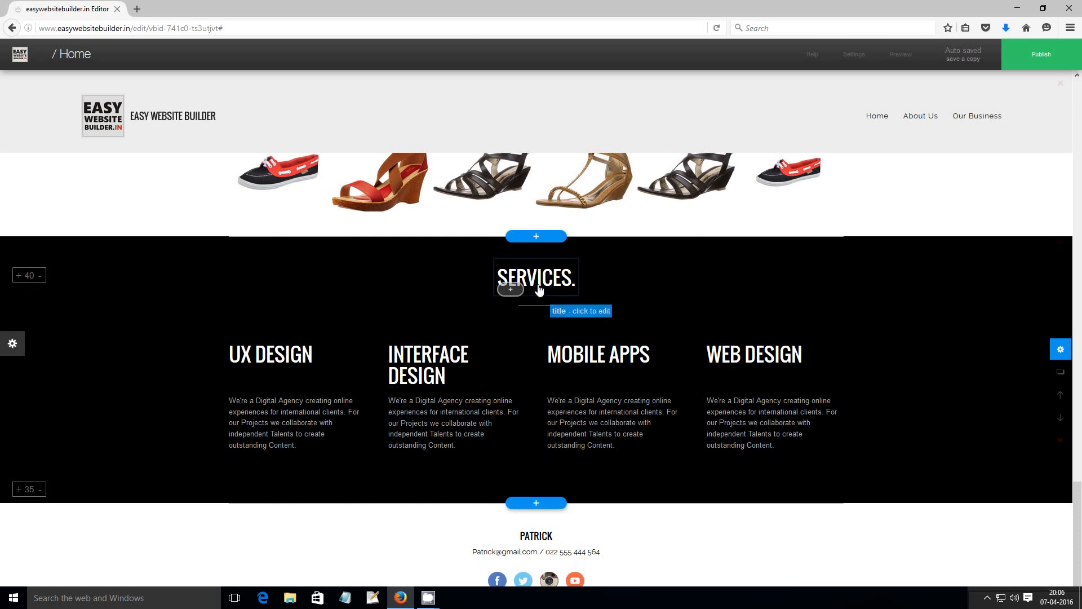
mouse_move(538, 288)
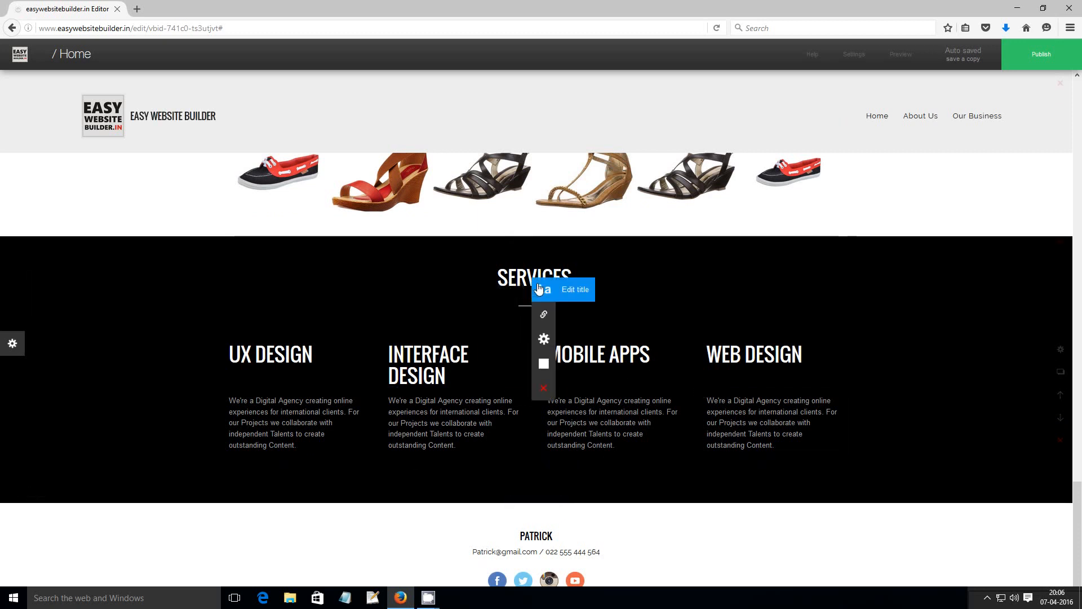
click(543, 388)
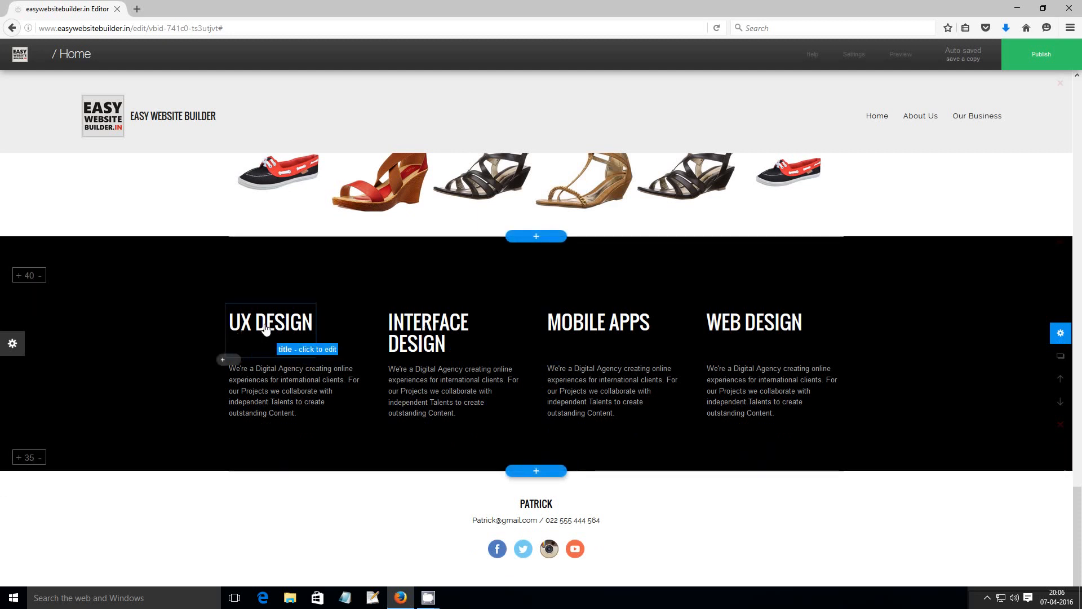
Add two more items to the black services section through its features settings, then close the settings
click(1060, 333)
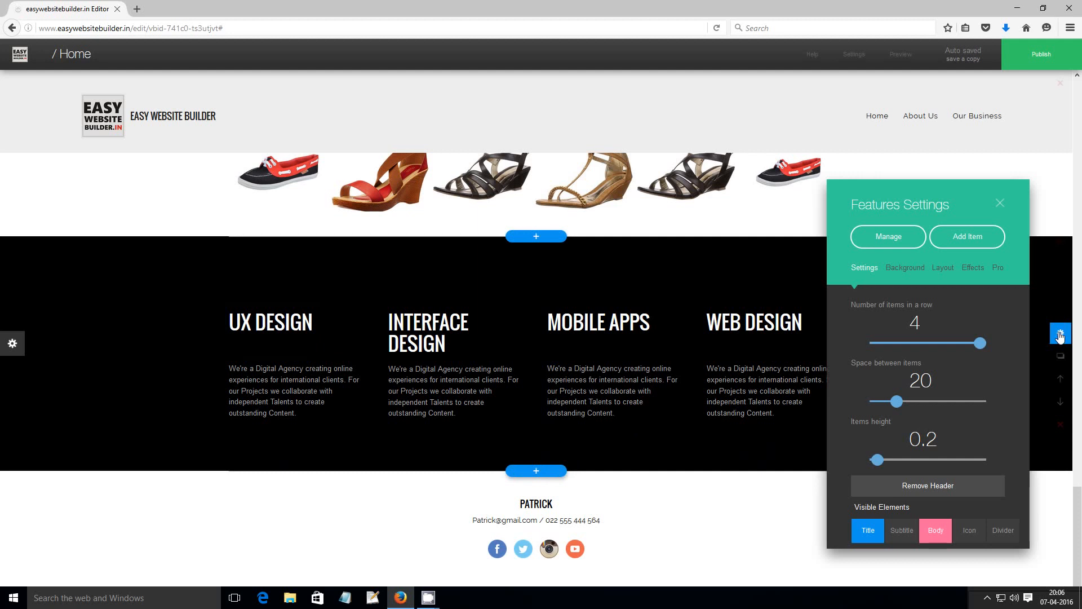
click(971, 244)
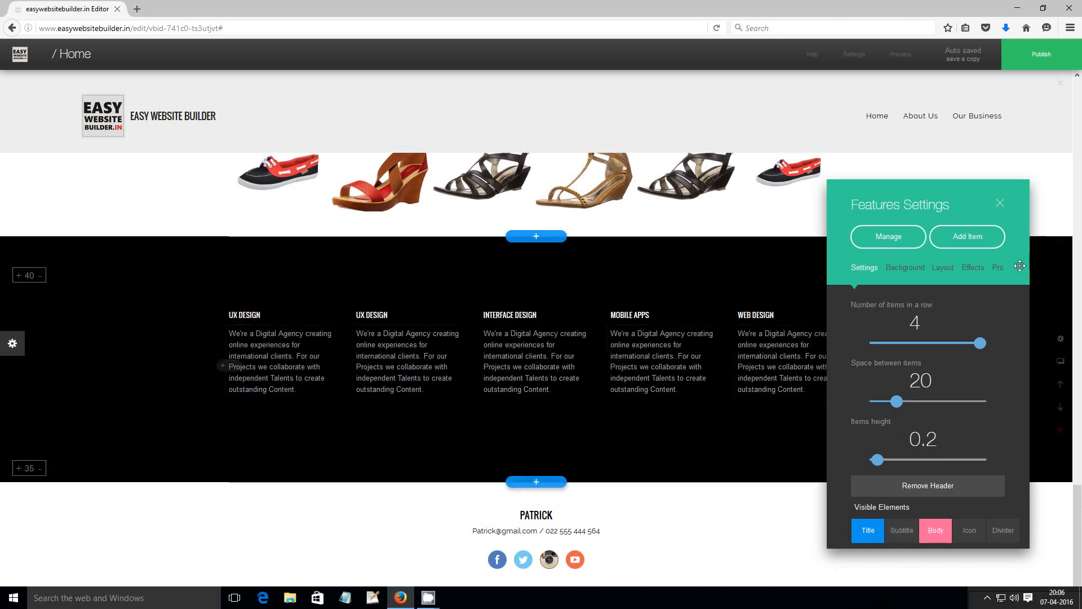
click(966, 244)
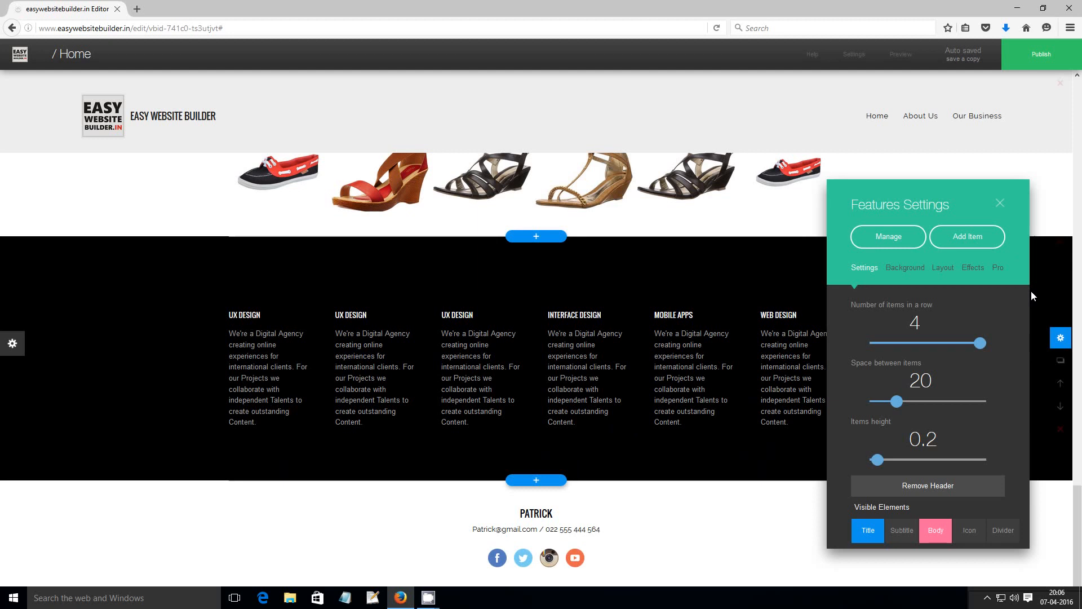
click(999, 202)
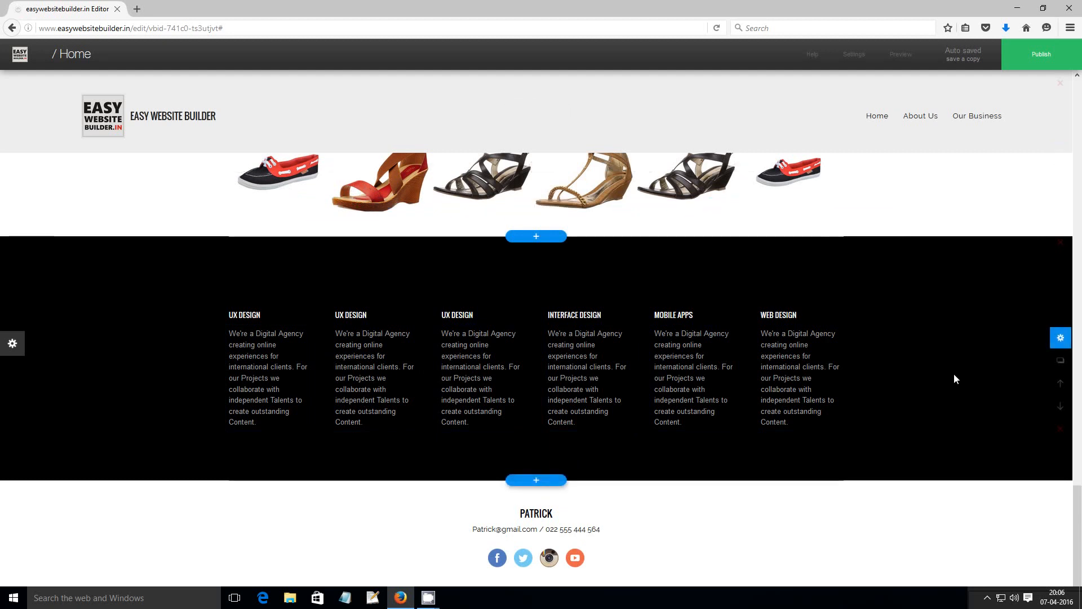
Set the stripe color of the six-item services section to white
click(925, 329)
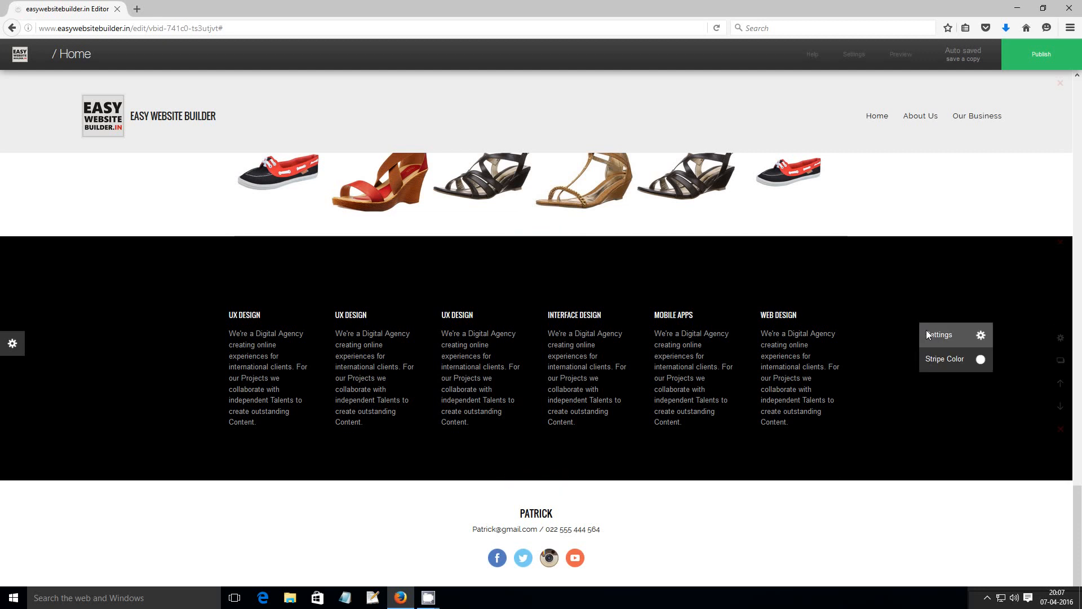
click(963, 362)
click(963, 364)
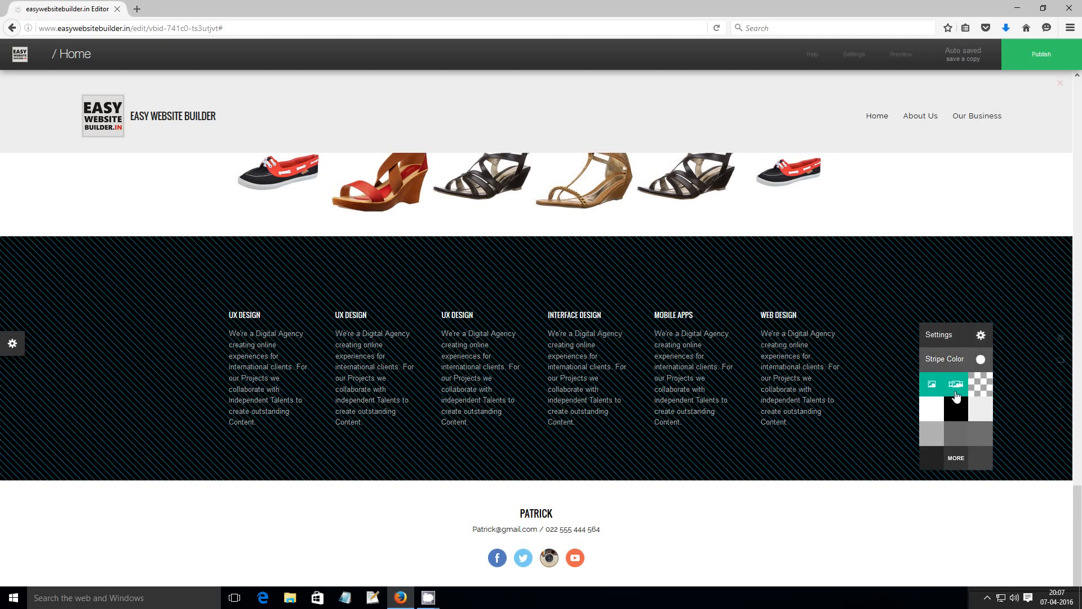
click(932, 413)
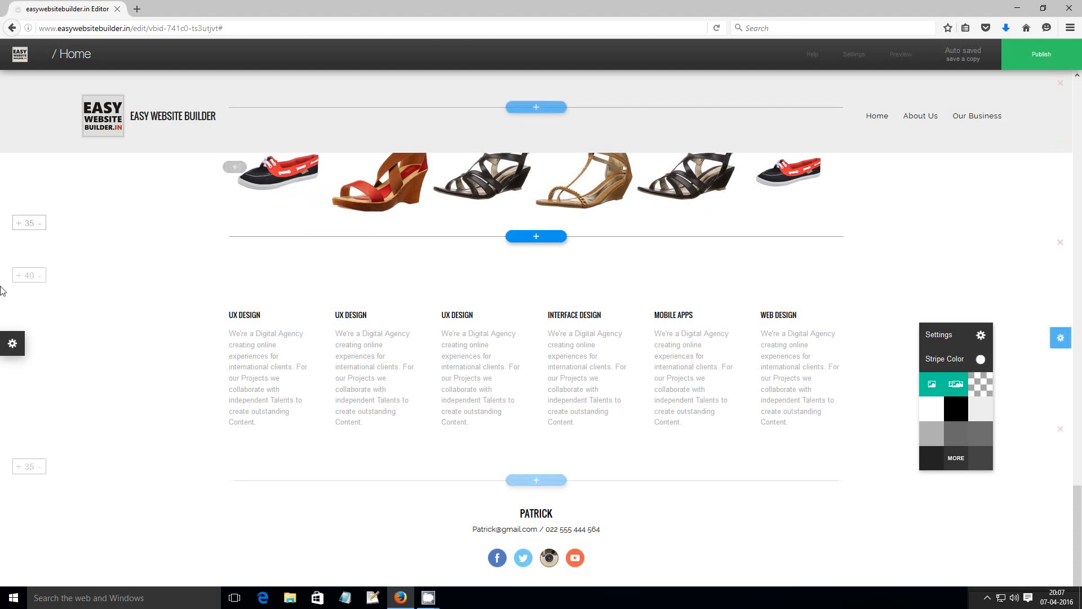
Reduce the top spacing of the six-item services section to one step below 5
click(42, 276)
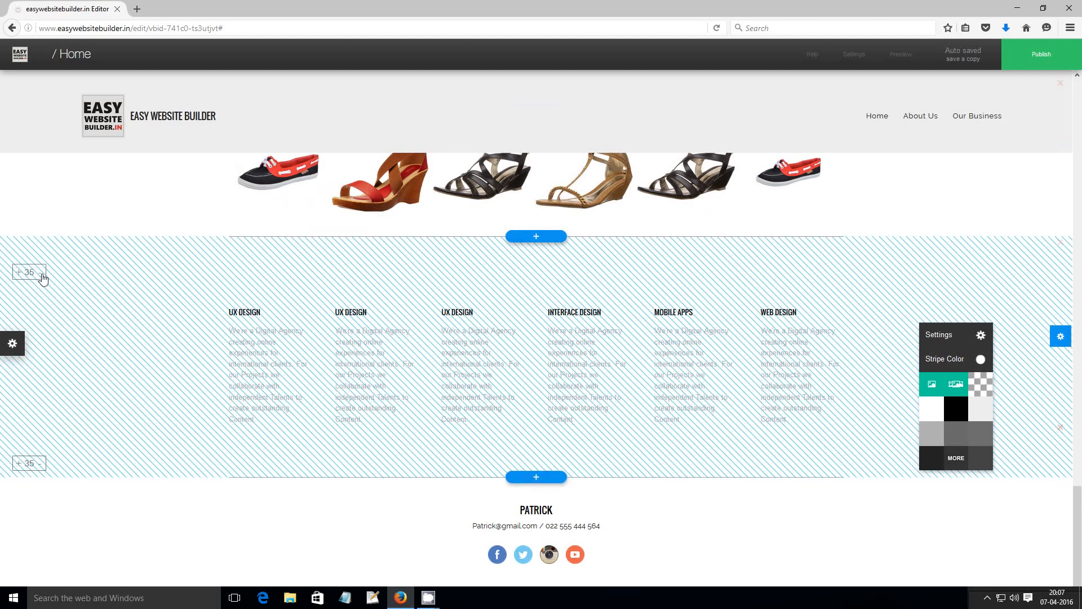
click(42, 276)
click(42, 275)
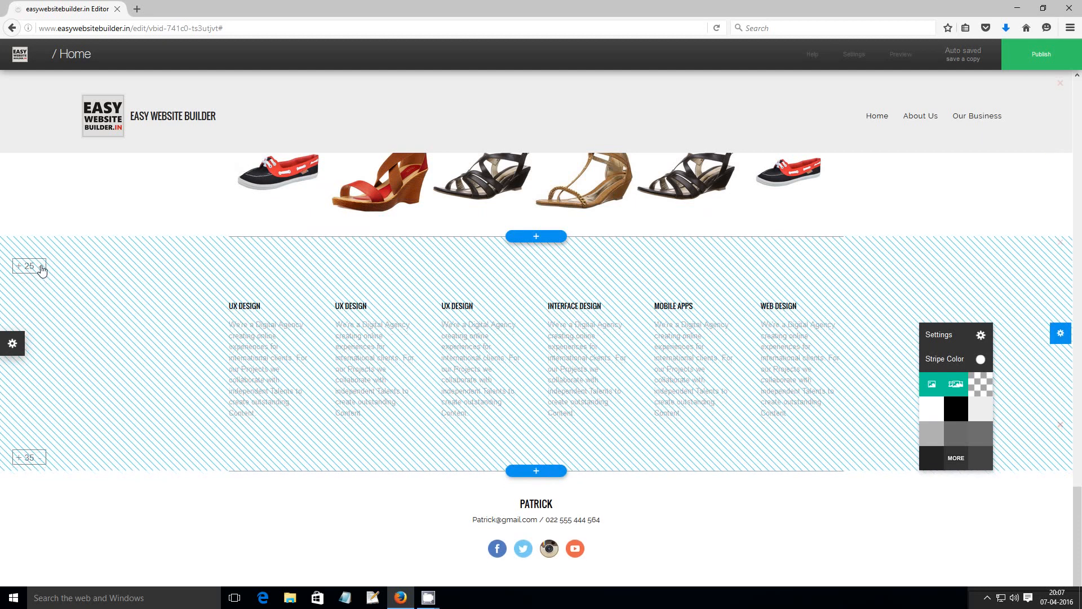
click(43, 271)
click(42, 269)
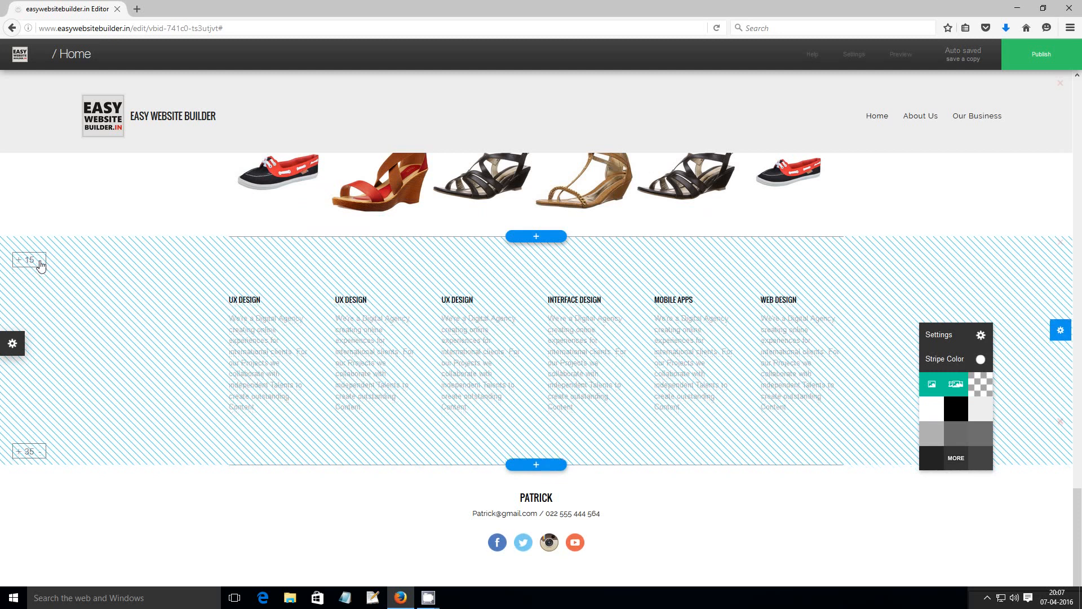
click(41, 263)
click(41, 260)
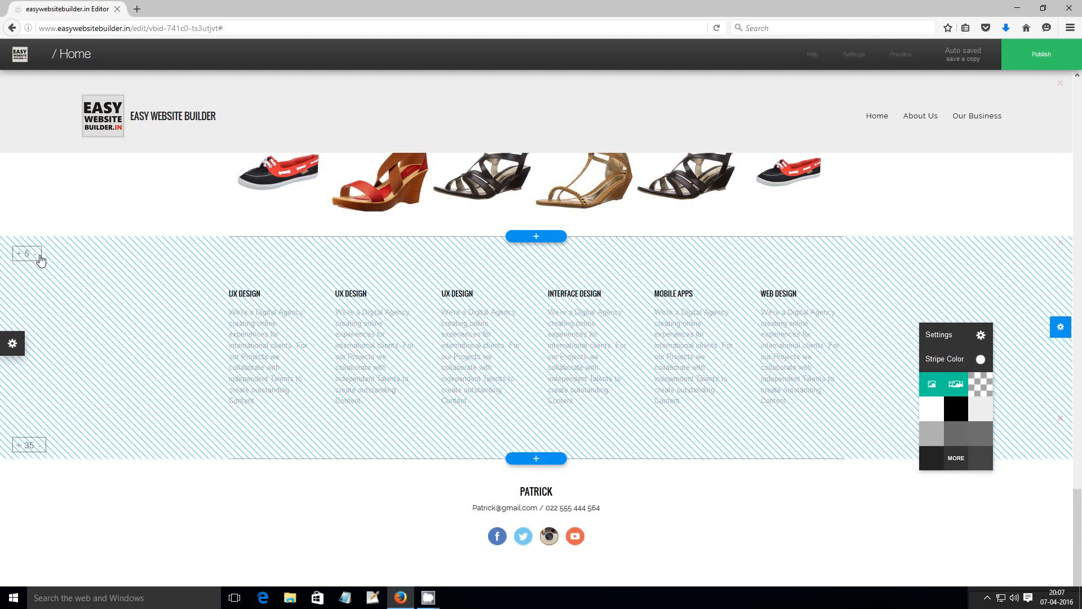
click(41, 258)
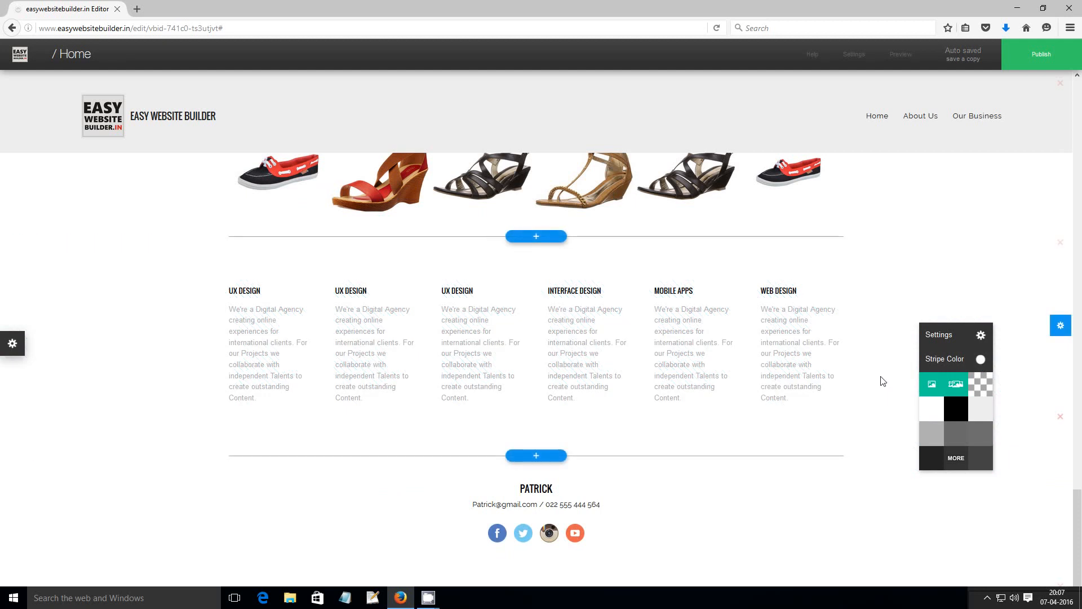
Set the space between items in the six-item services section to 5 and close its settings
click(1063, 331)
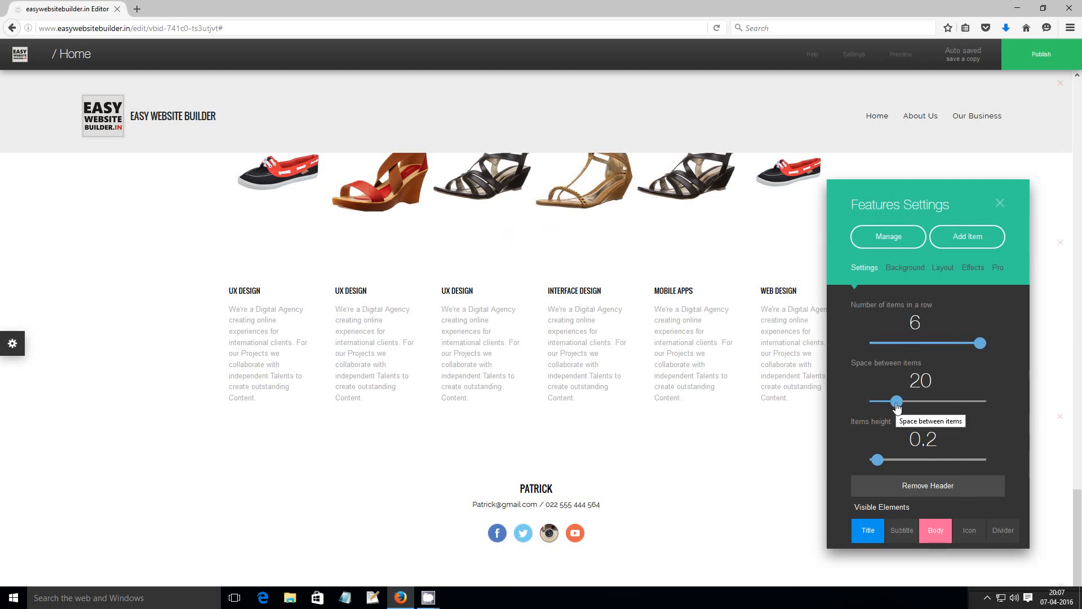
drag(884, 403, 882, 403)
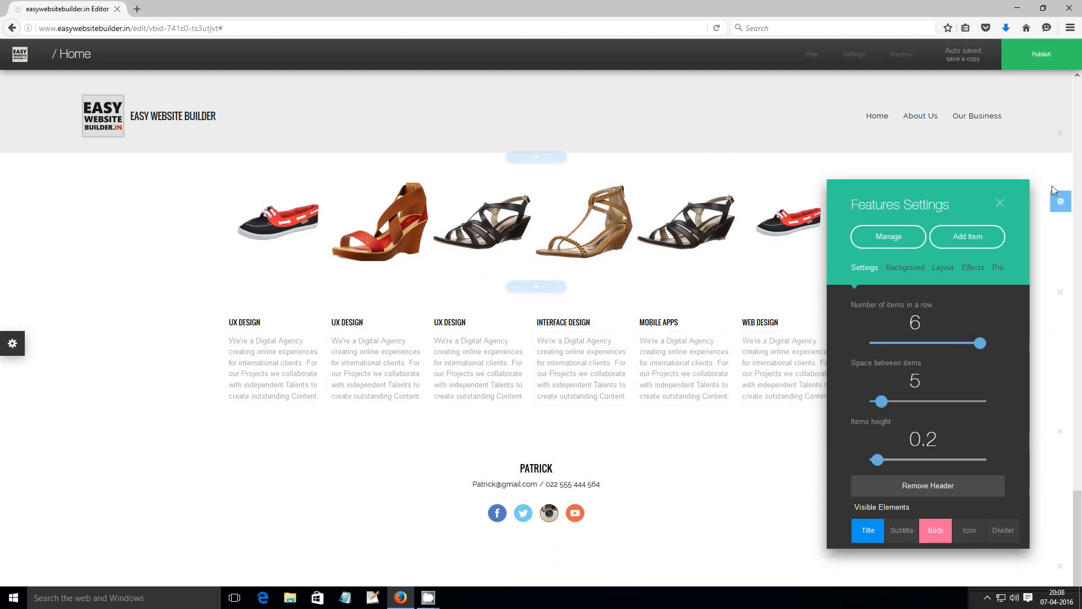
click(1001, 204)
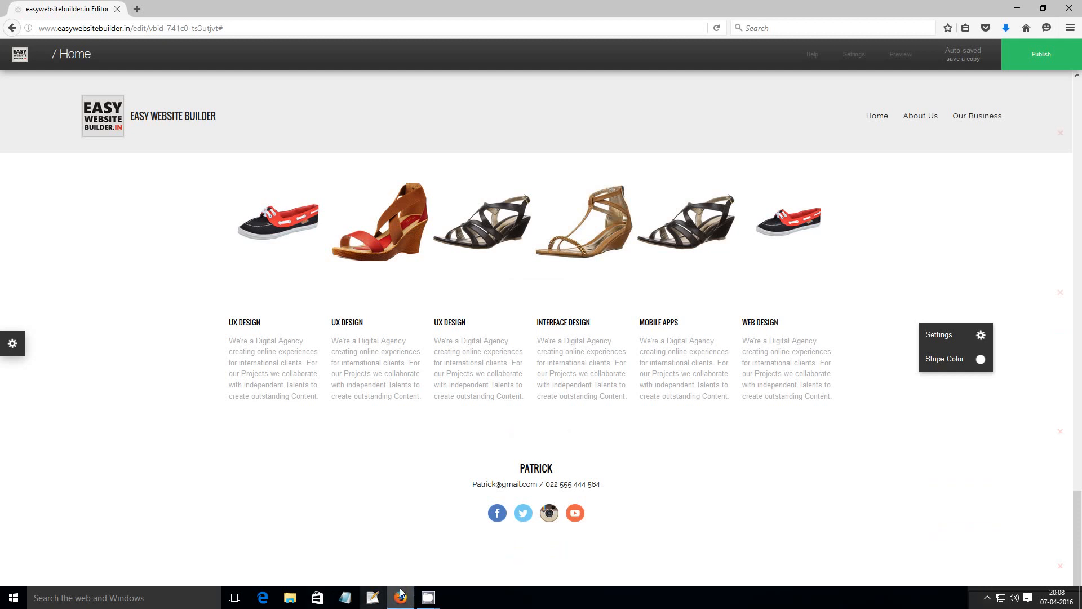
mouse_move(428, 597)
mouse_move(498, 535)
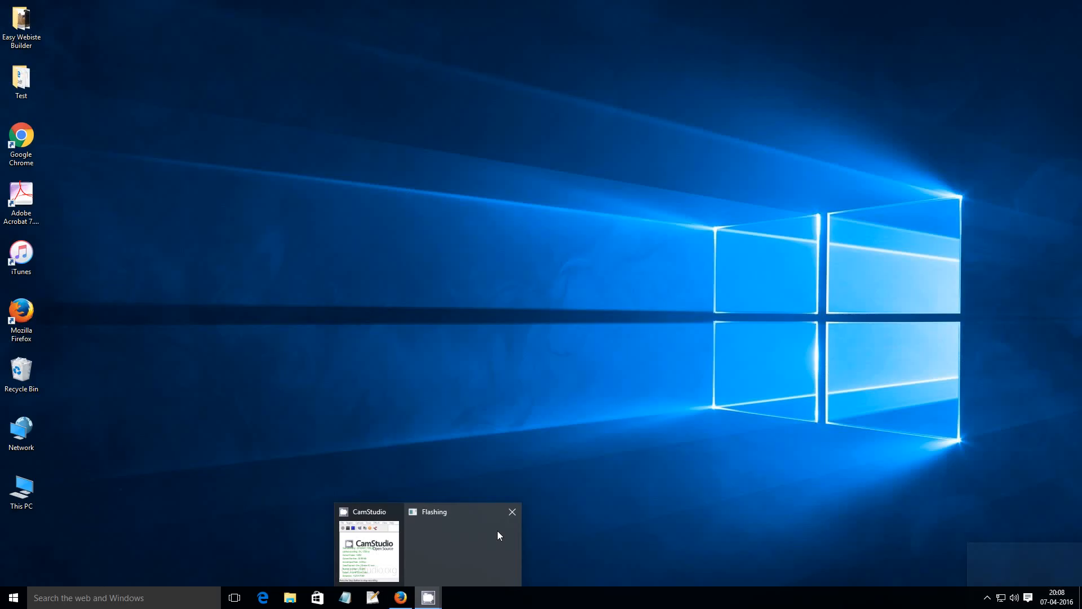
mouse_move(357, 532)
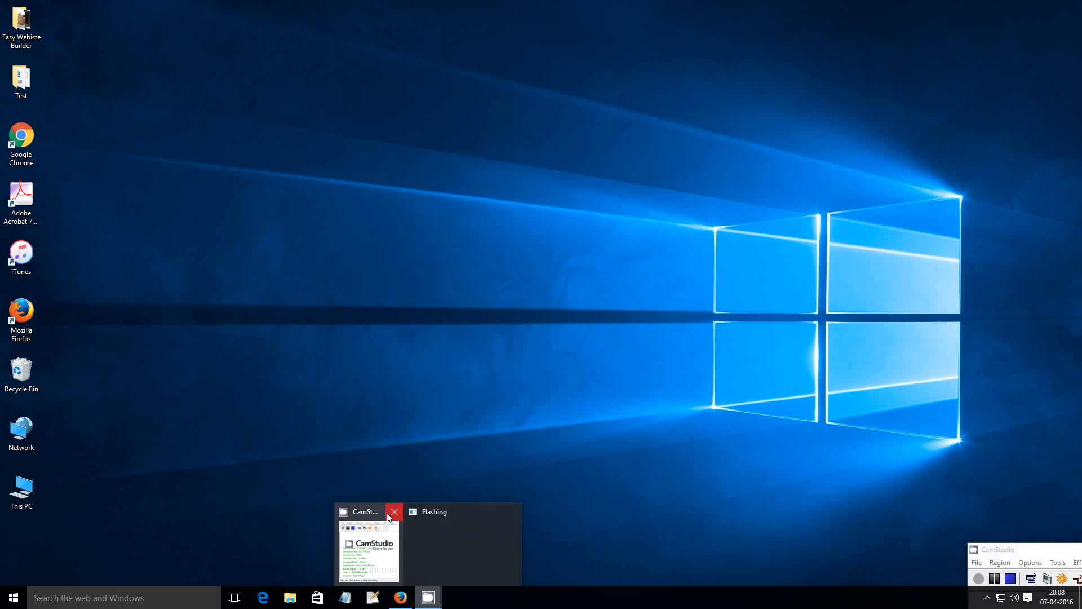